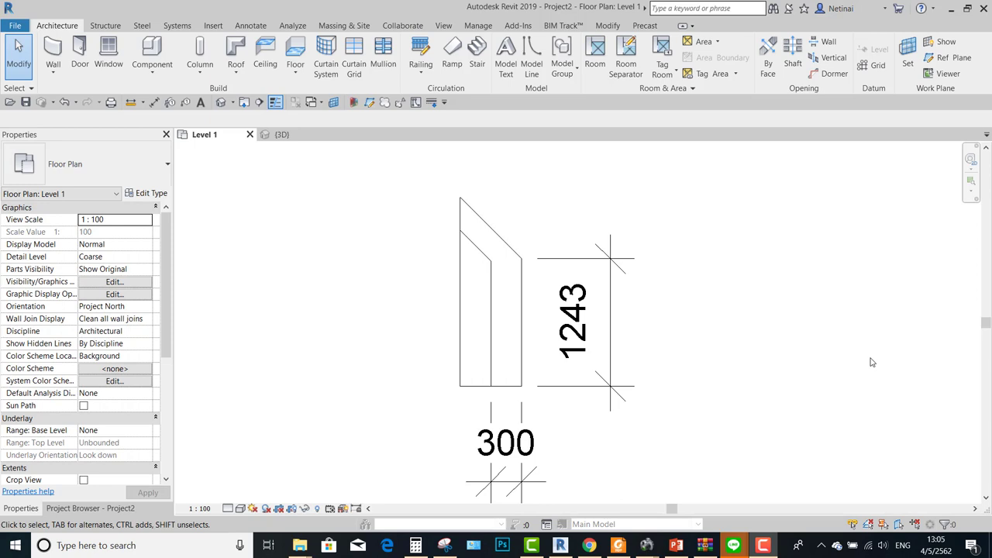
Step: Start a new stair using the Monolithic Stair type
scroll(544, 353, up, 1)
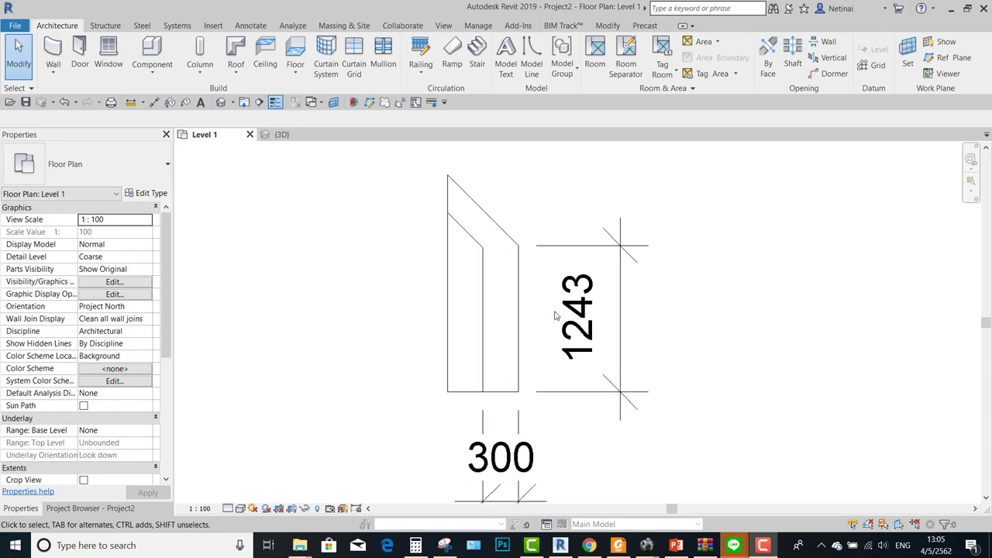
scroll(487, 266, up, 1)
scroll(487, 248, up, 1)
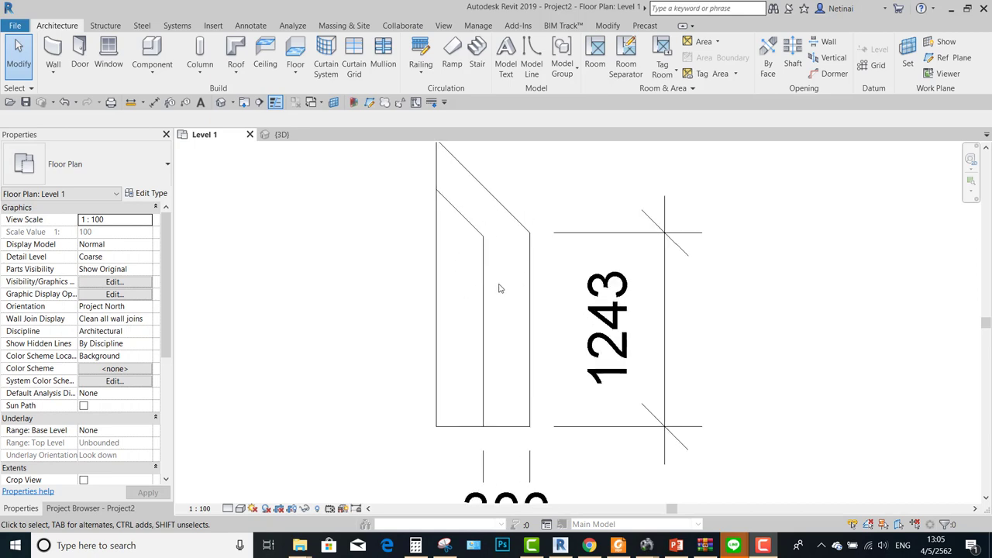
scroll(564, 288, down, 1)
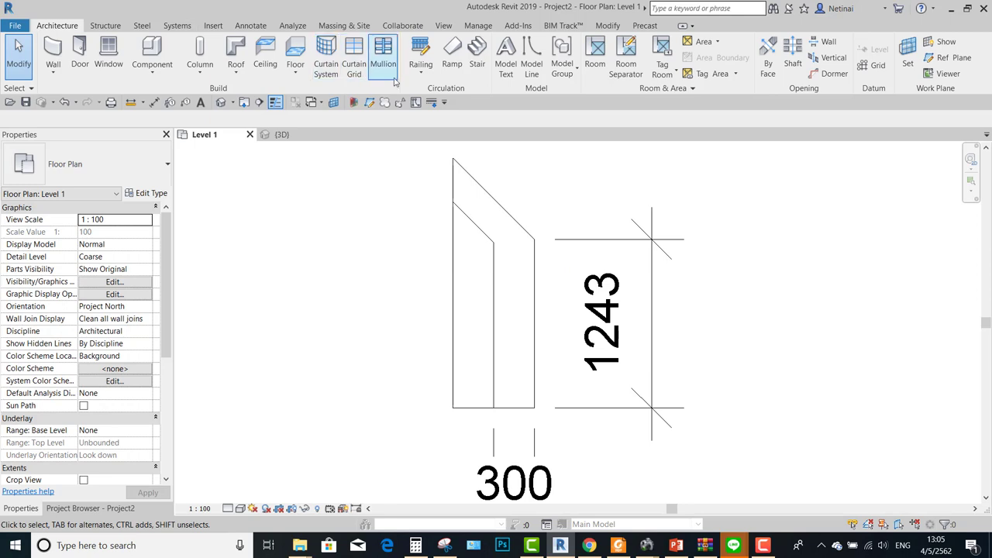
click(477, 66)
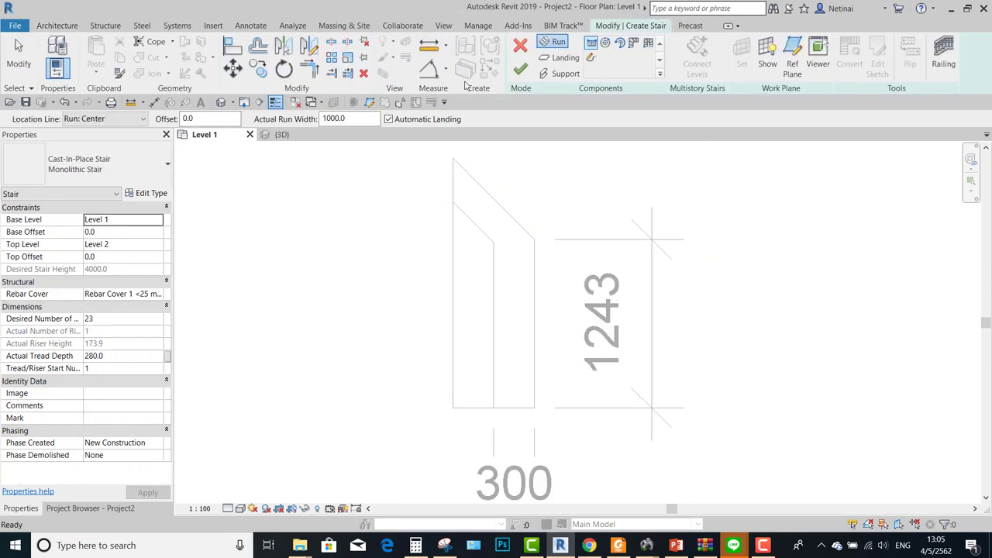
click(167, 159)
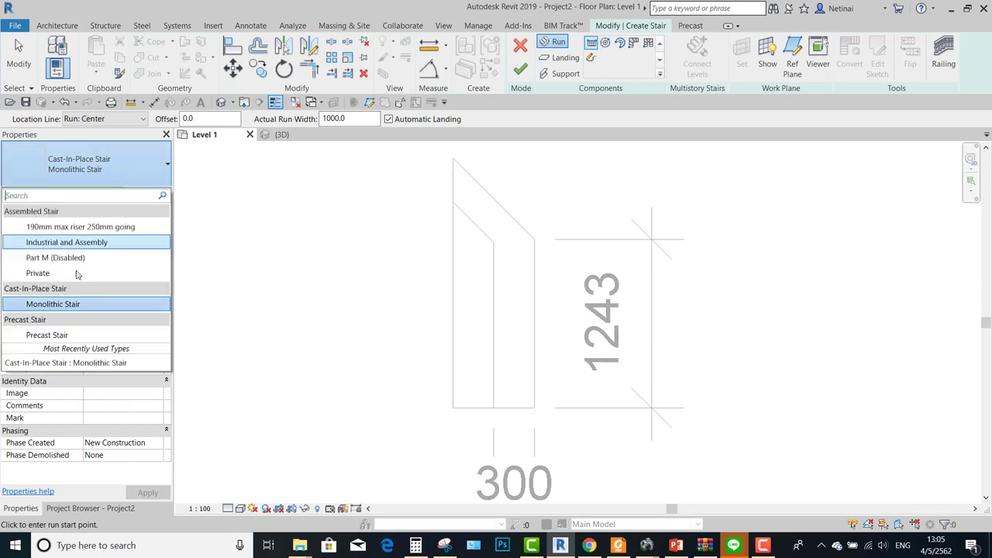
click(63, 310)
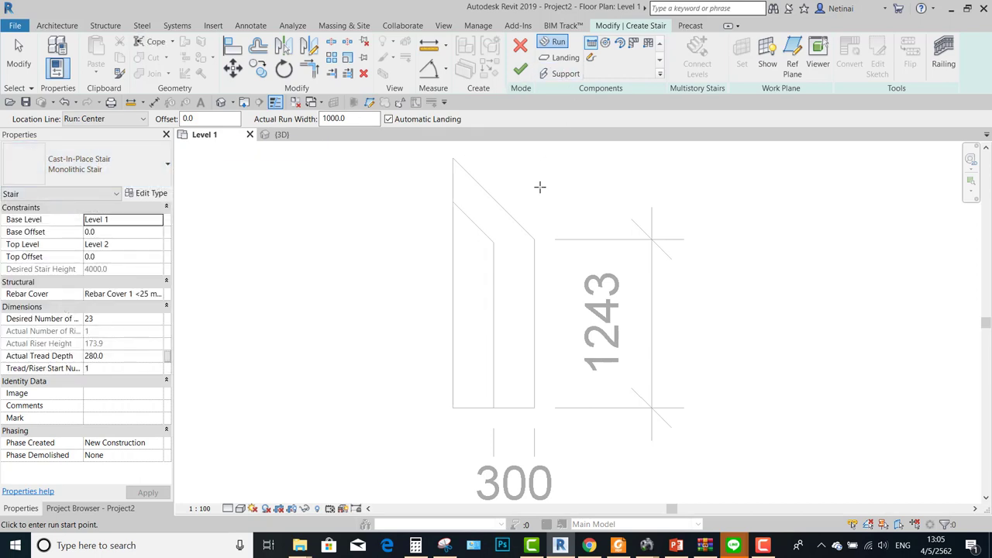
Step: Set top level to Level 1, top offset 600 and 3 risers, accepting the riser-height warning
scroll(461, 310, up, 2)
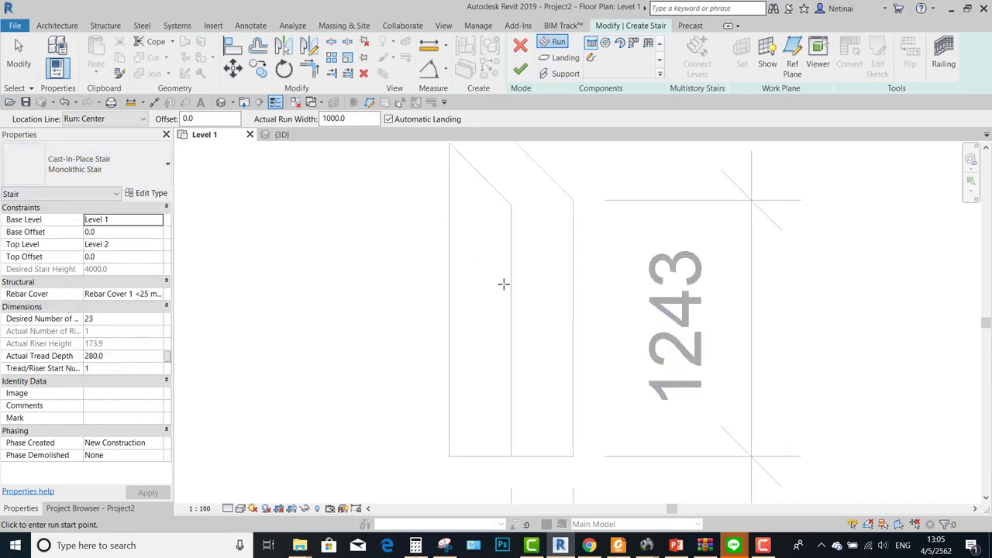
scroll(504, 284, down, 2)
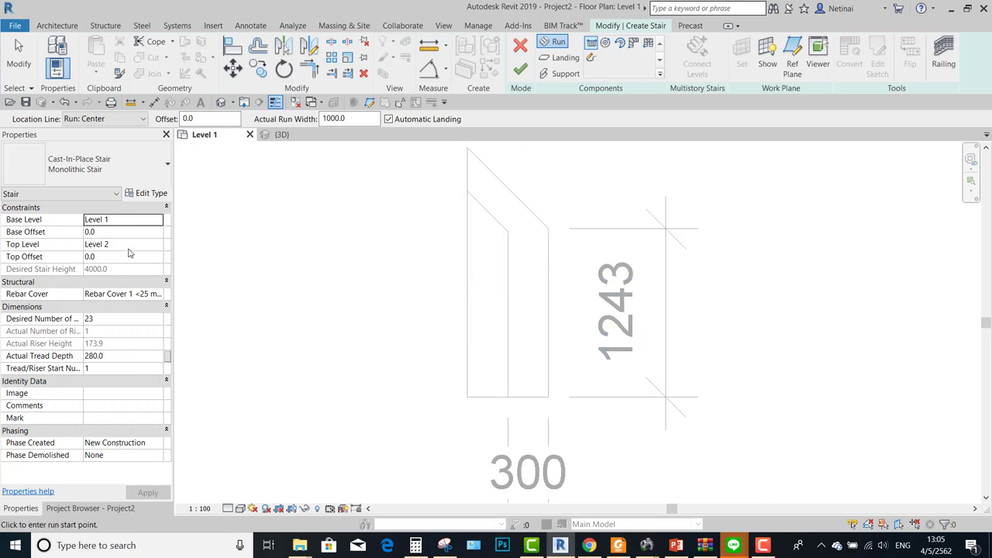
click(126, 244)
click(158, 246)
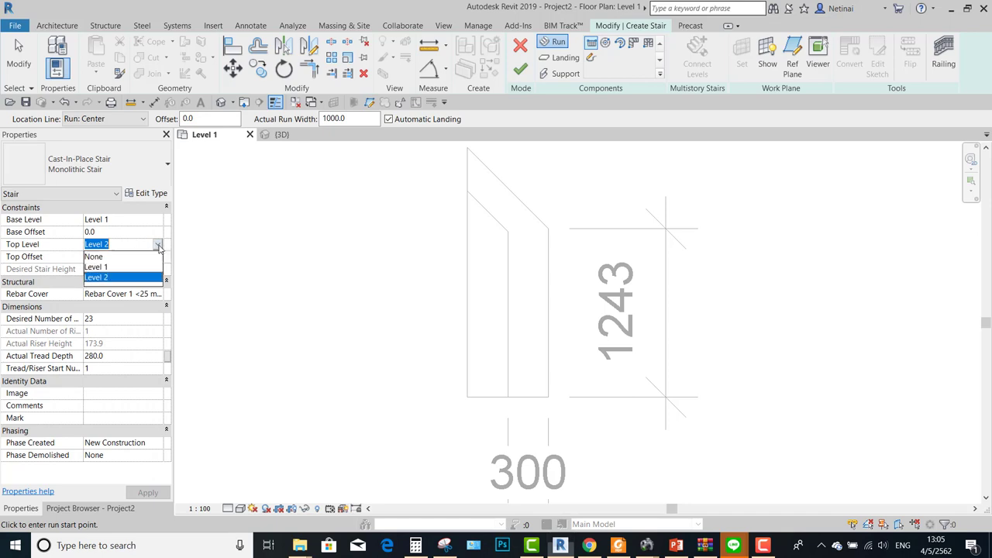
click(105, 268)
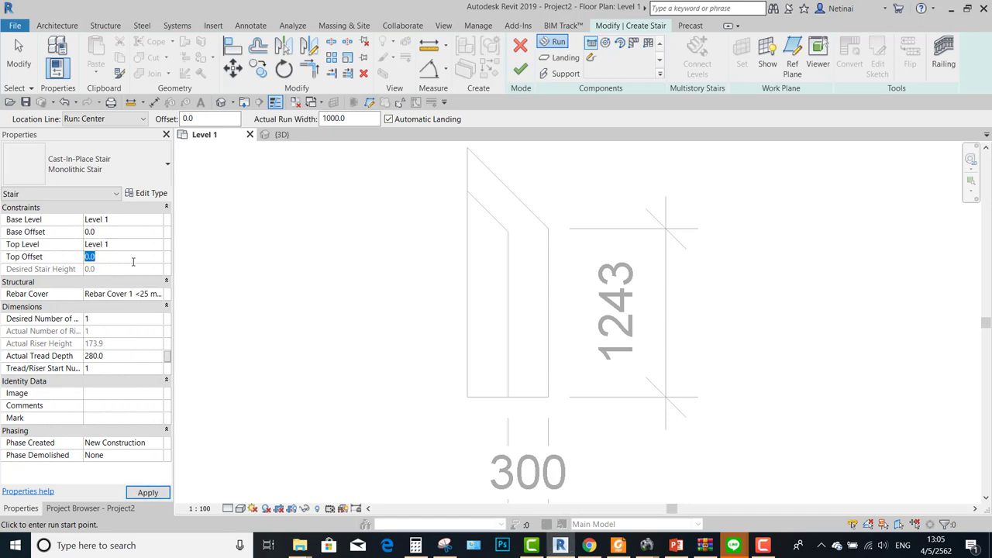
click(130, 319)
text(3)
click(120, 338)
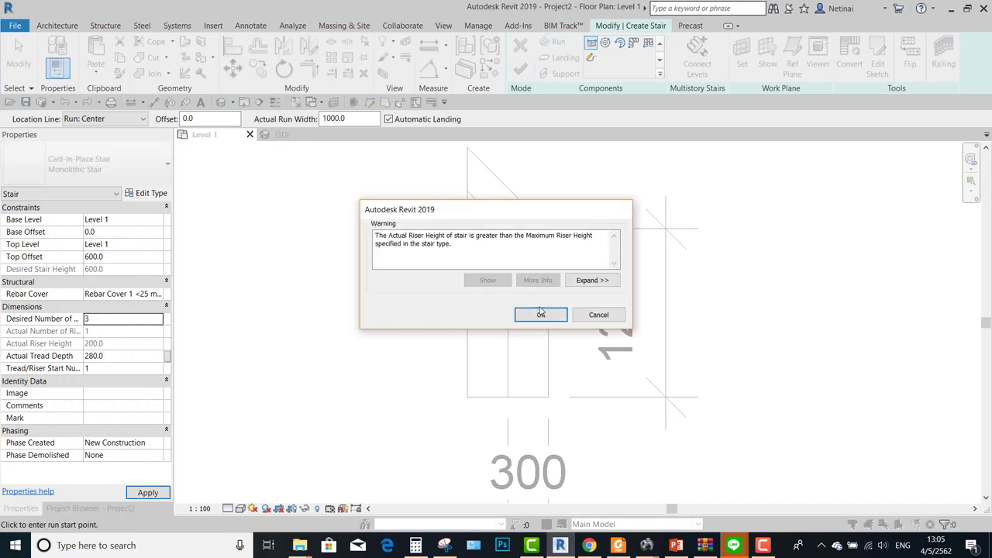
click(541, 313)
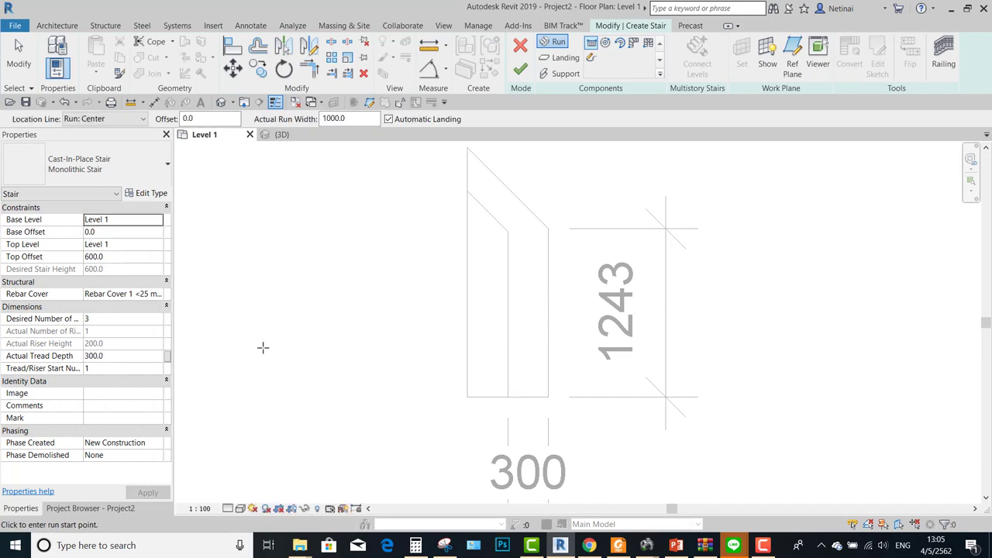
Step: Place a straight monolithic run 600 long with three risers
scroll(504, 285, up, 1)
scroll(514, 287, up, 1)
click(452, 303)
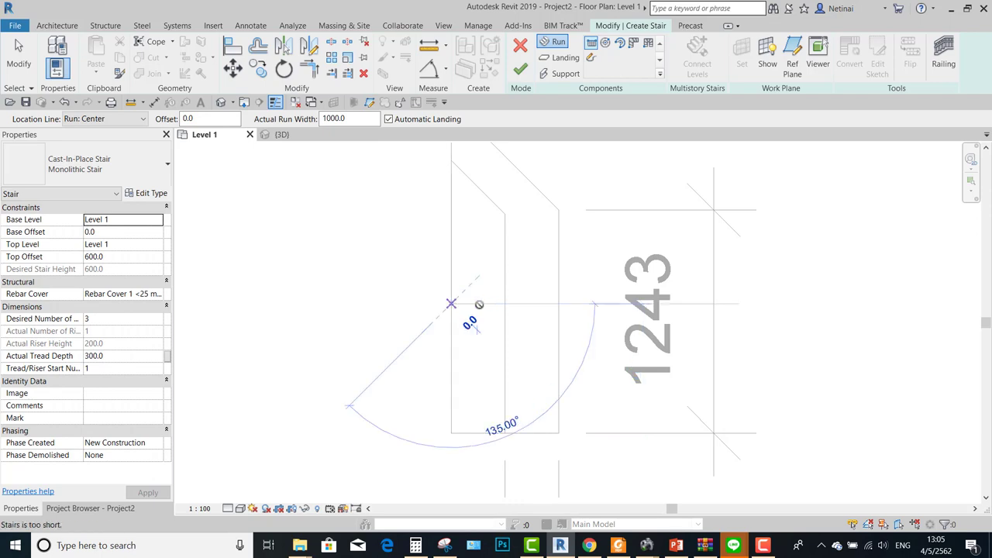
click(580, 301)
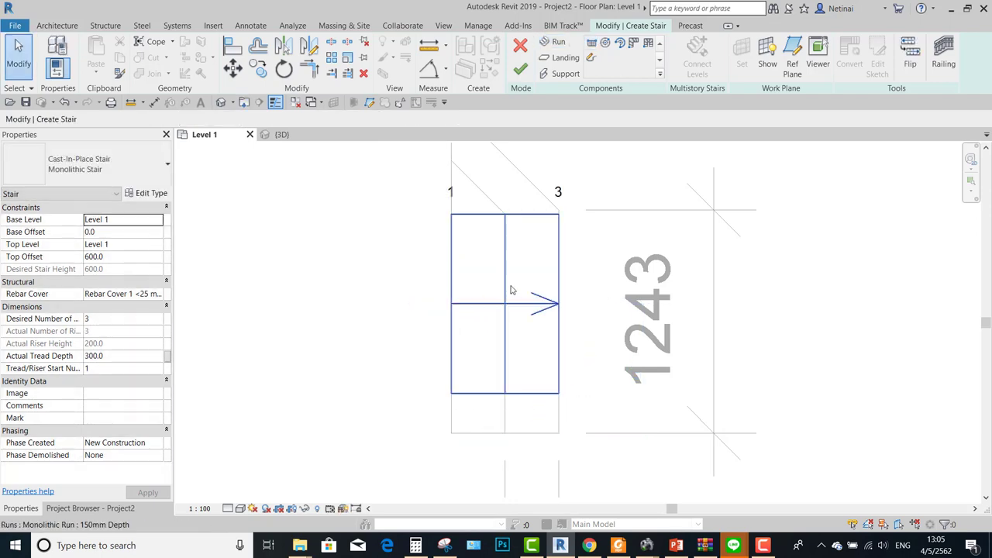
scroll(538, 409, up, 2)
Step: Widen the run toward the angled edge and set its width to 1243
click(497, 395)
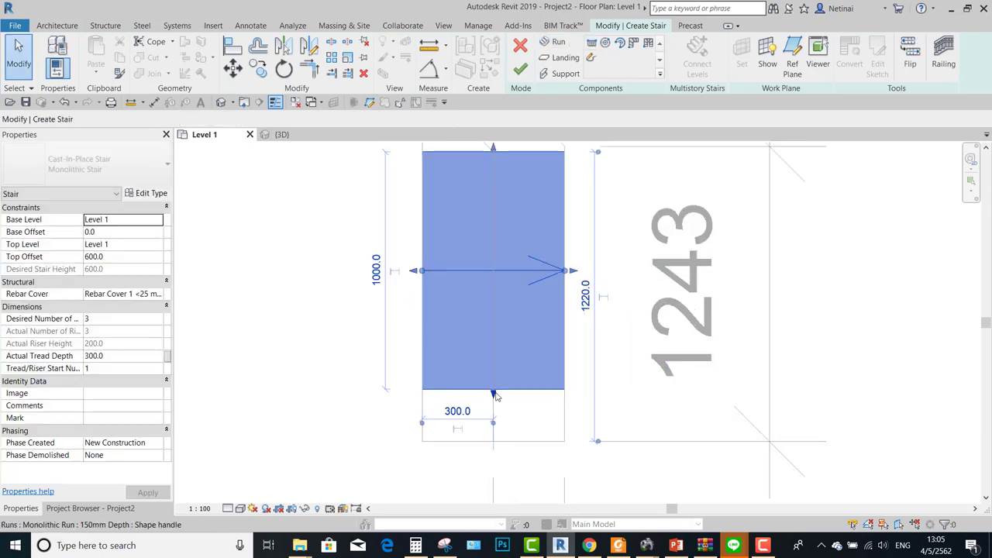
drag(497, 395, 493, 441)
scroll(488, 431, down, 1)
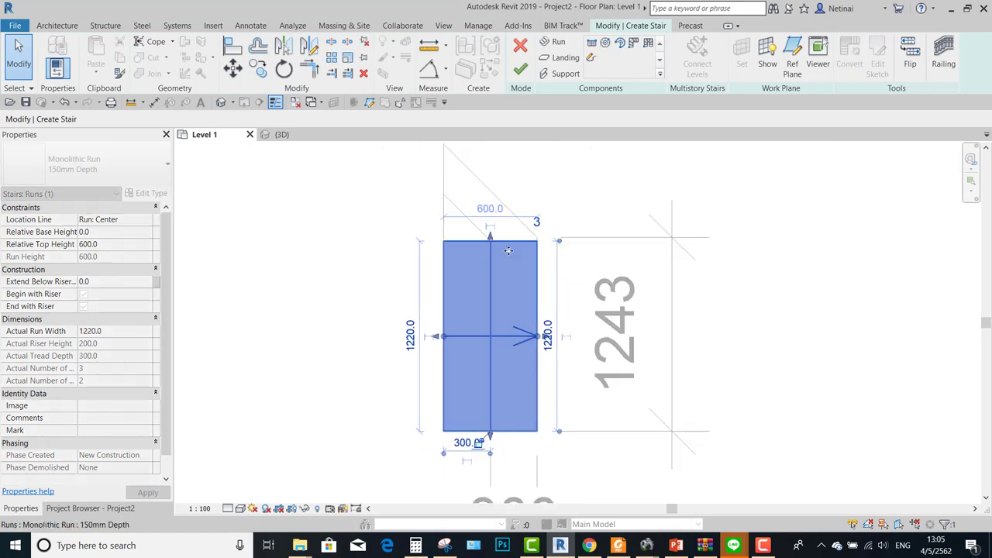
scroll(531, 218, up, 2)
scroll(477, 289, up, 1)
drag(475, 288, 475, 285)
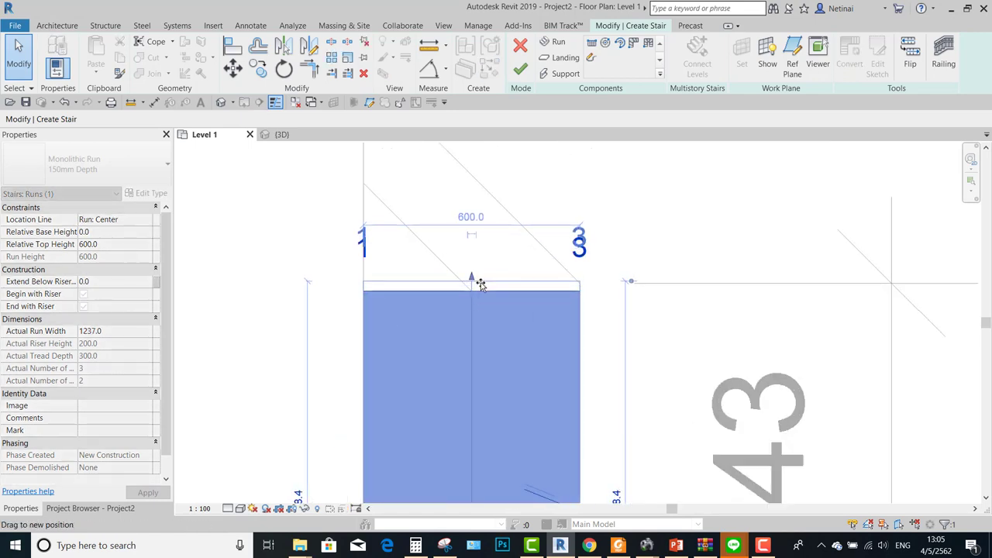
drag(475, 286, 474, 283)
scroll(491, 263, down, 2)
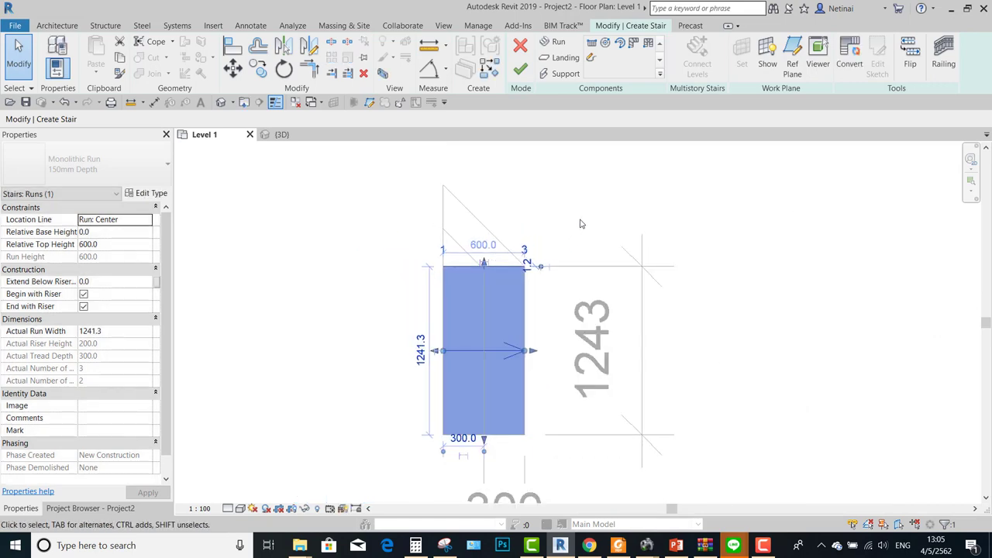
click(418, 349)
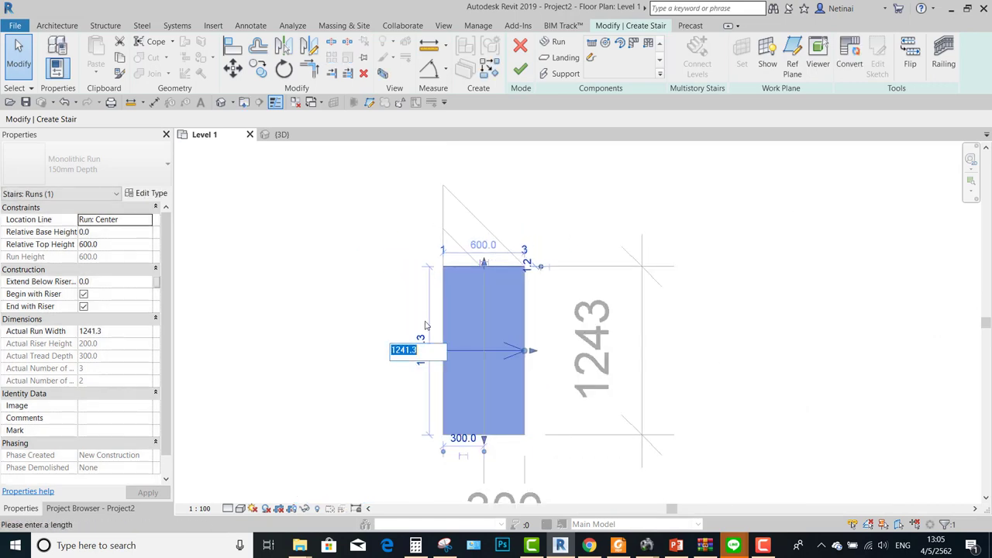
text(1243)
key(Return)
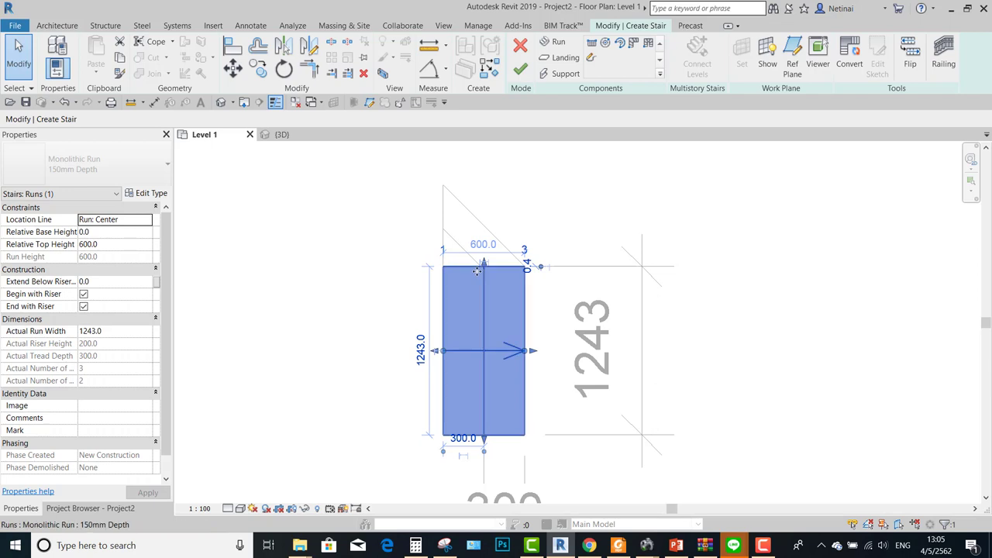
Step: Move the stair run into position on the drawn outline
click(508, 290)
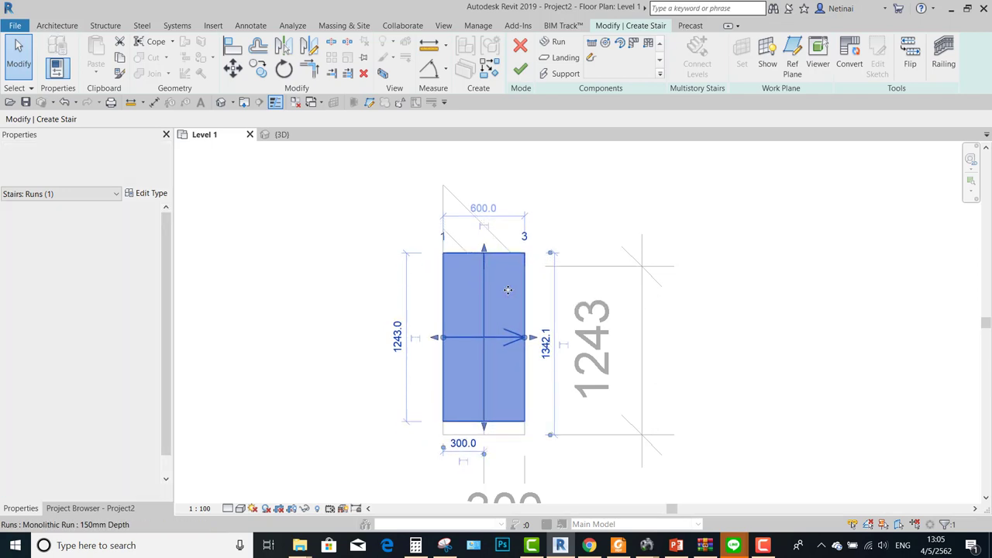
click(233, 68)
scroll(519, 430, up, 4)
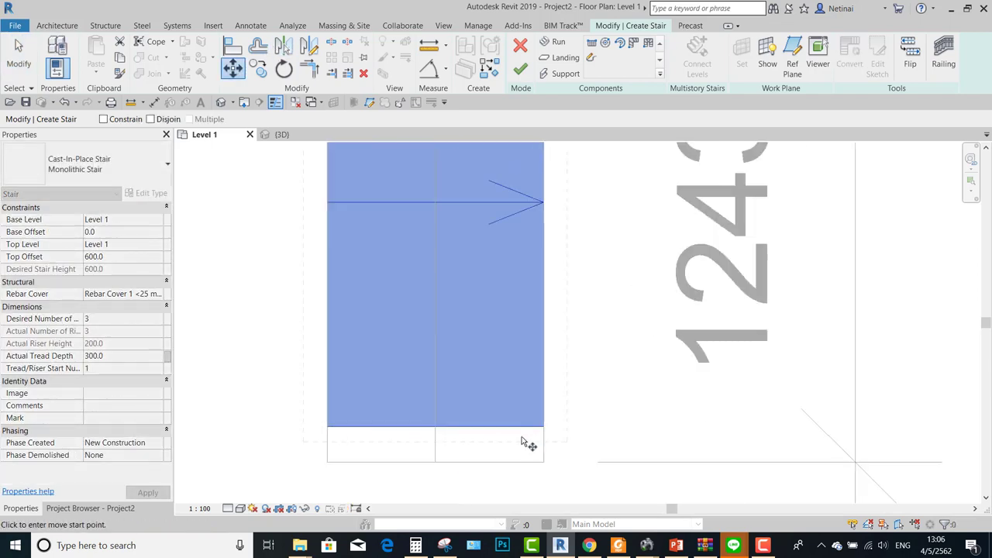
click(544, 461)
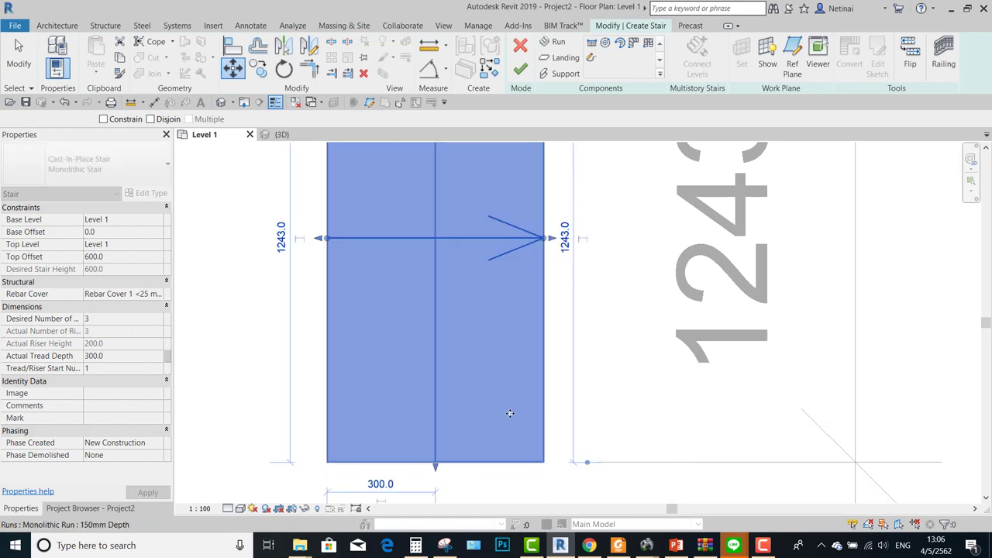
scroll(504, 400, down, 3)
key(Escape)
key(Escape)
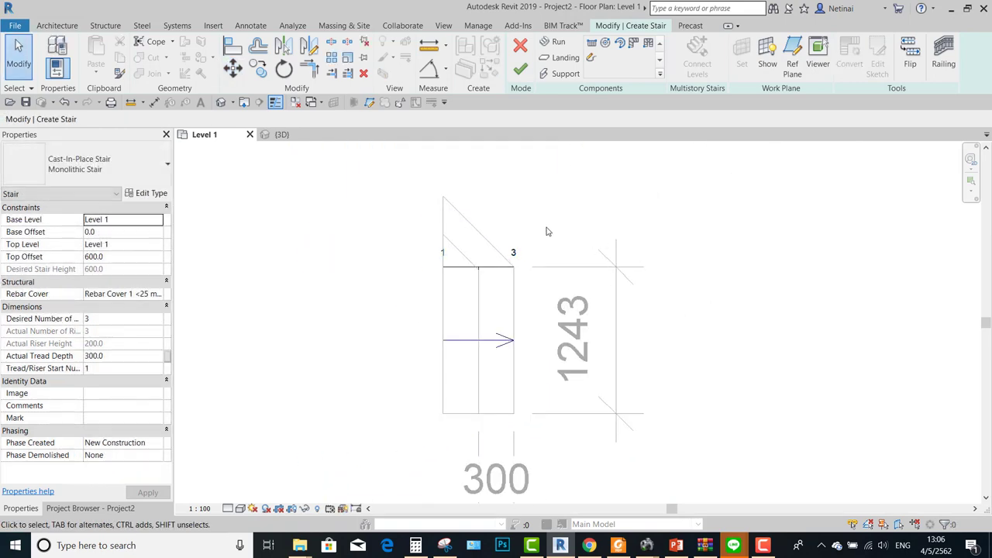
middle_drag(525, 249, 587, 199)
click(559, 224)
middle_drag(551, 244, 572, 235)
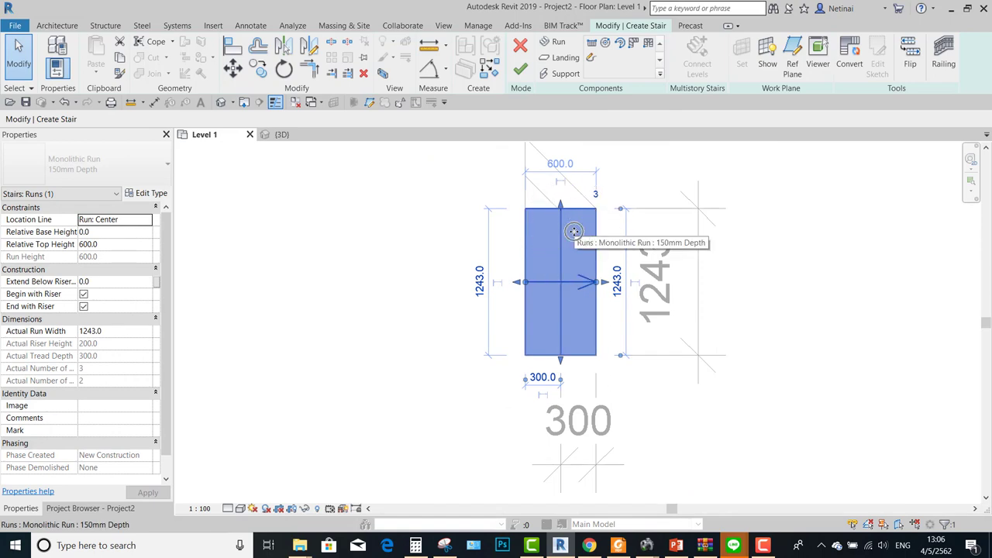
Step: Convert the run to a custom sketch-based run and open its sketch
click(852, 67)
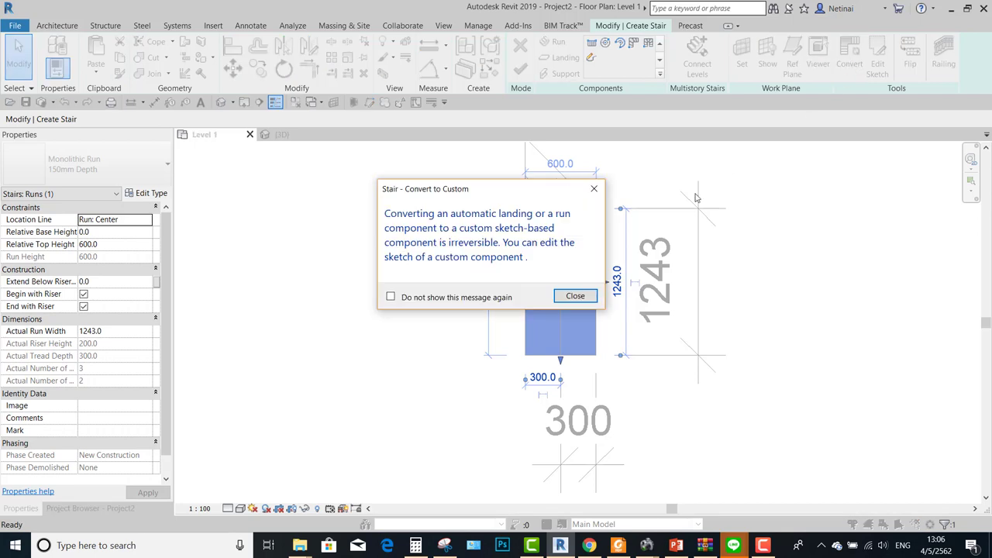
click(575, 296)
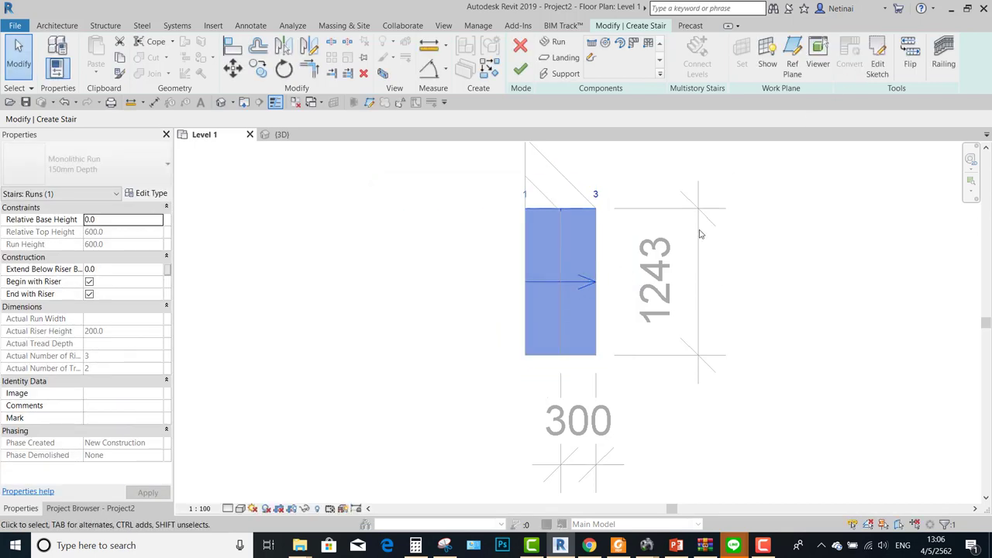
click(881, 70)
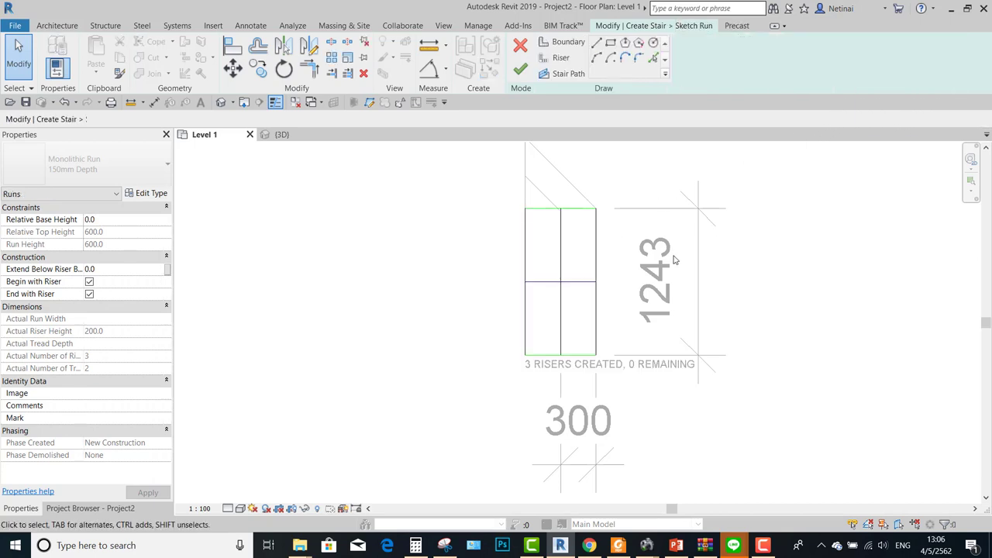
Step: Turn off Thin Lines so the sketch shows real line weights
scroll(499, 278, up, 2)
scroll(519, 279, up, 2)
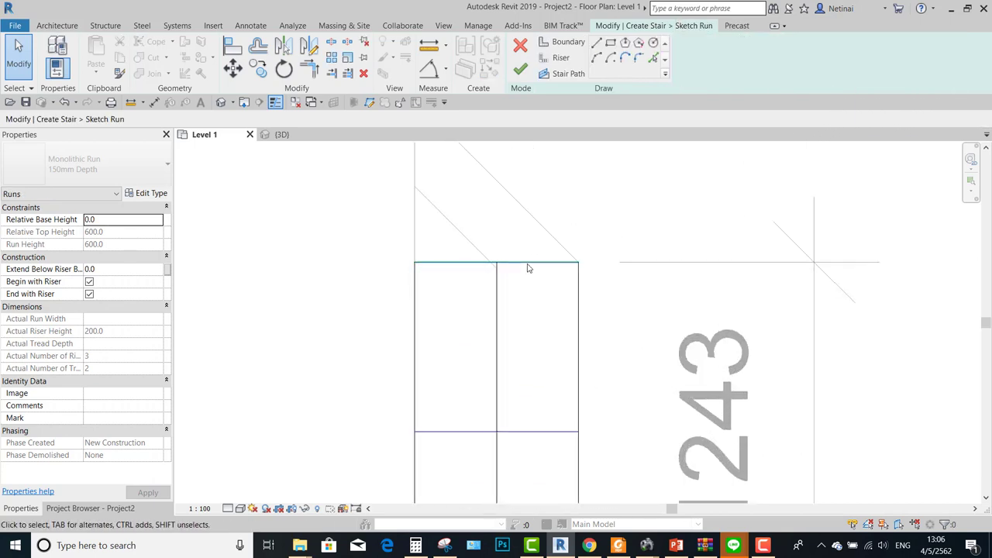
middle_drag(527, 266, 514, 316)
mouse_move(514, 224)
middle_down()
mouse_move(509, 251)
mouse_move(538, 155)
middle_up()
scroll(538, 156, down, 2)
click(276, 103)
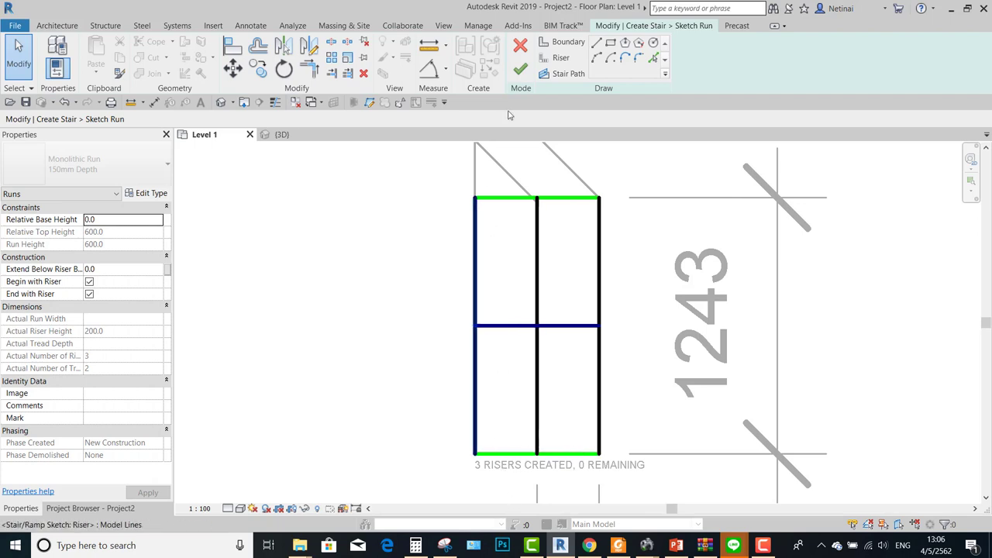
Step: Swing the run's top boundary line onto the long angled edge
click(564, 45)
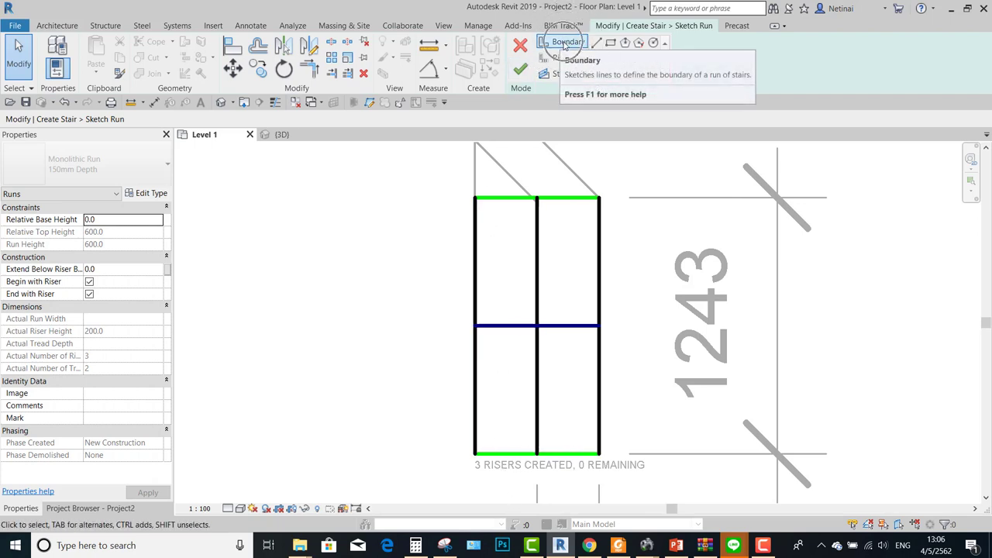
middle_drag(525, 265, 522, 276)
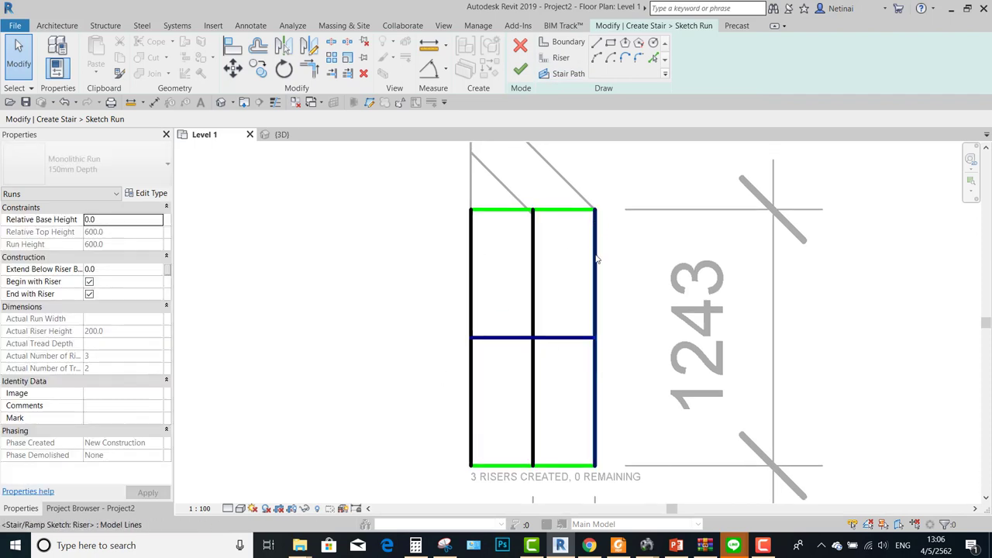
click(560, 339)
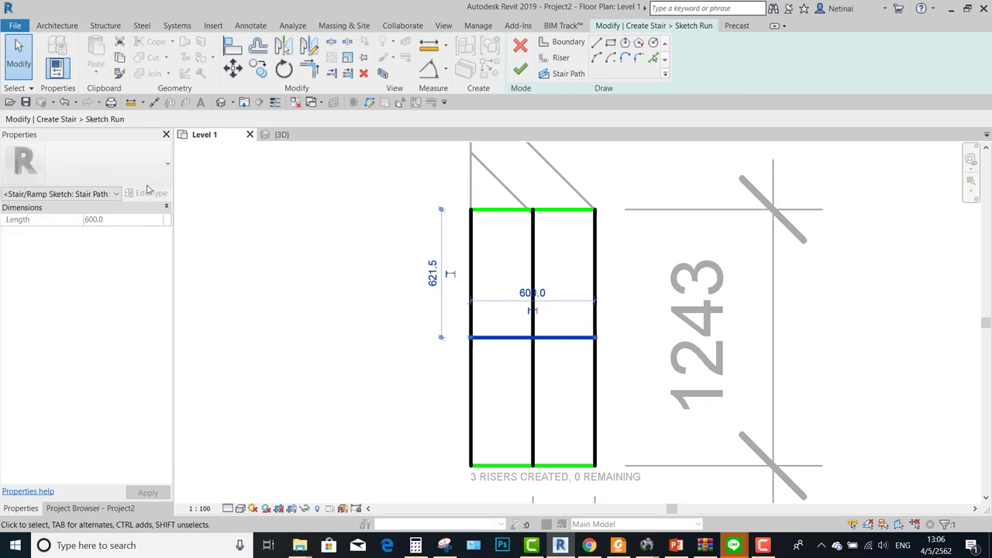
click(548, 277)
mouse_move(564, 278)
middle_down()
mouse_move(508, 273)
mouse_move(517, 280)
mouse_move(509, 299)
middle_up()
scroll(517, 280, down, 1)
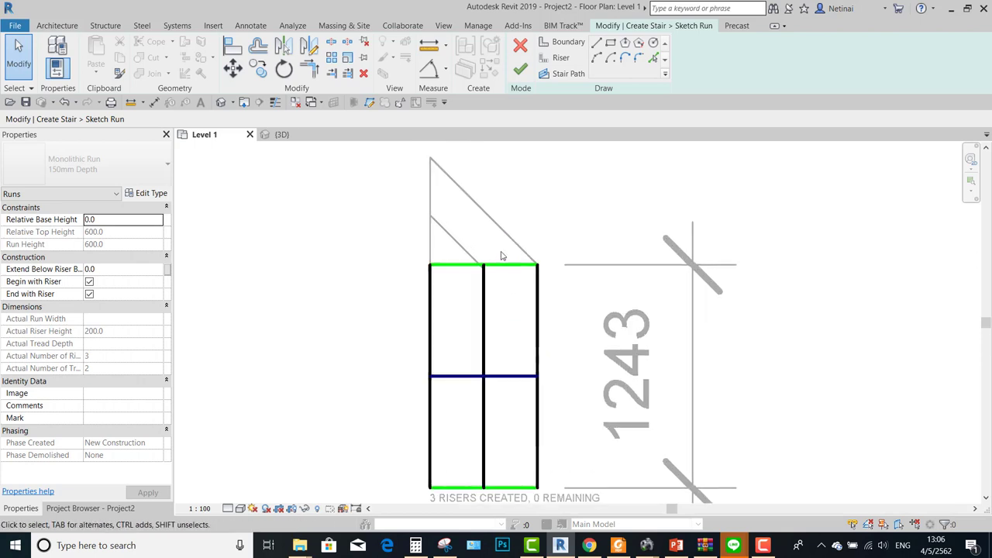
scroll(504, 256, up, 1)
click(505, 270)
middle_drag(523, 287, 532, 344)
drag(421, 325, 420, 183)
Step: Extend the left riser line up to the angled boundary
scroll(466, 173, up, 1)
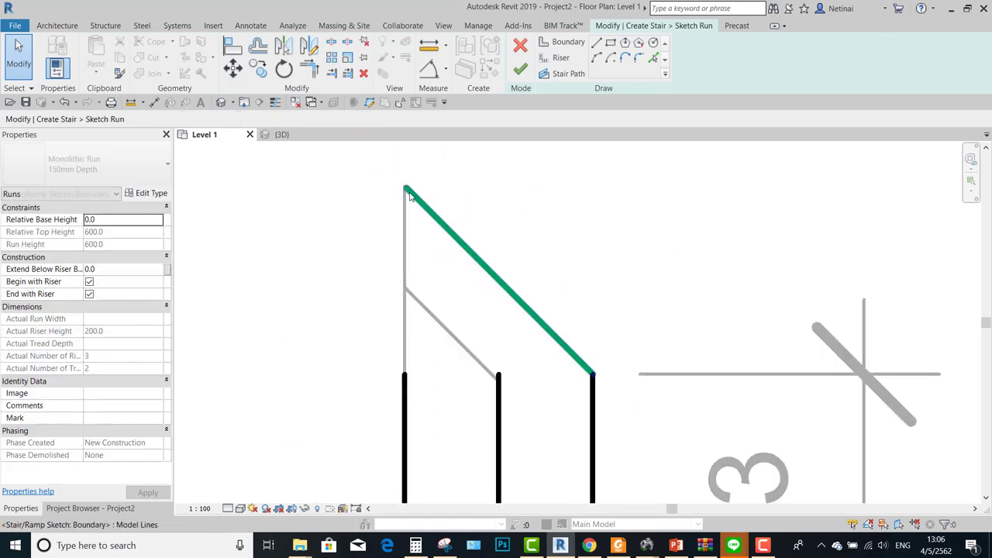
click(403, 378)
drag(404, 376, 403, 186)
click(523, 363)
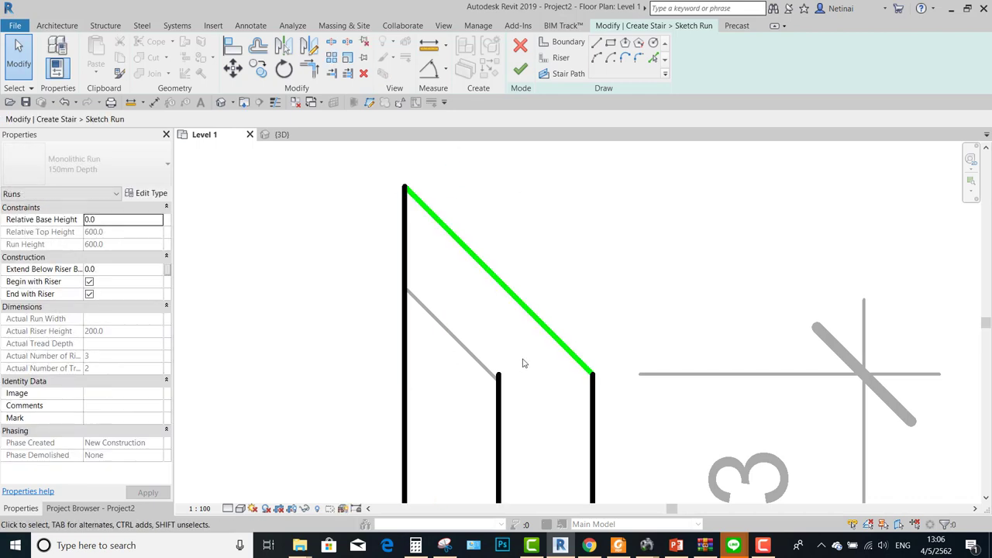
Step: Draw a new riser line along the inner angled edge
click(560, 59)
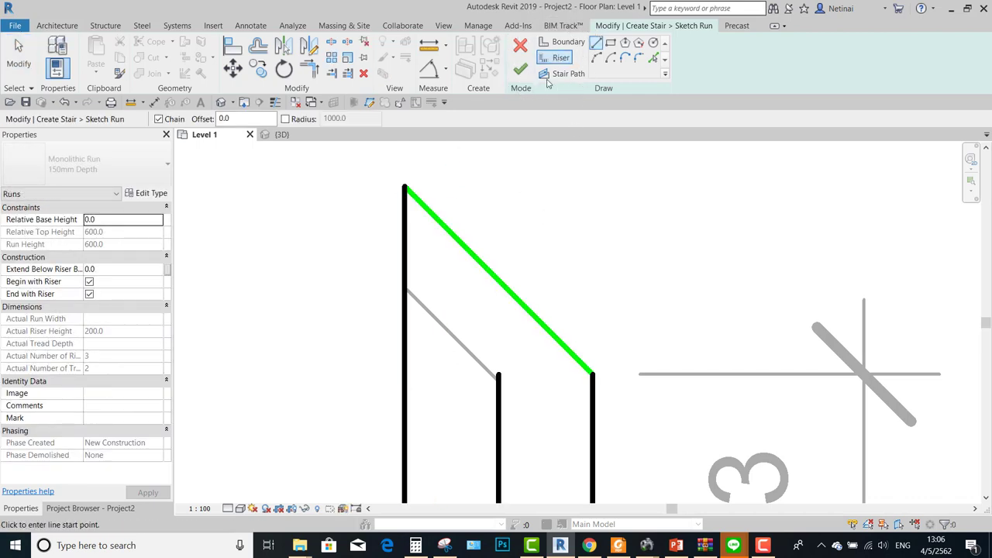
click(404, 289)
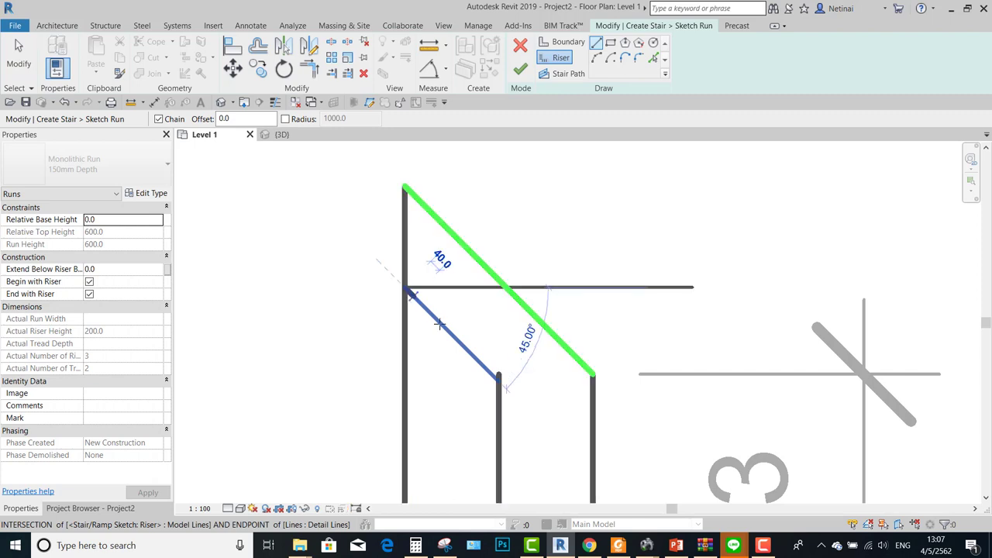
click(499, 378)
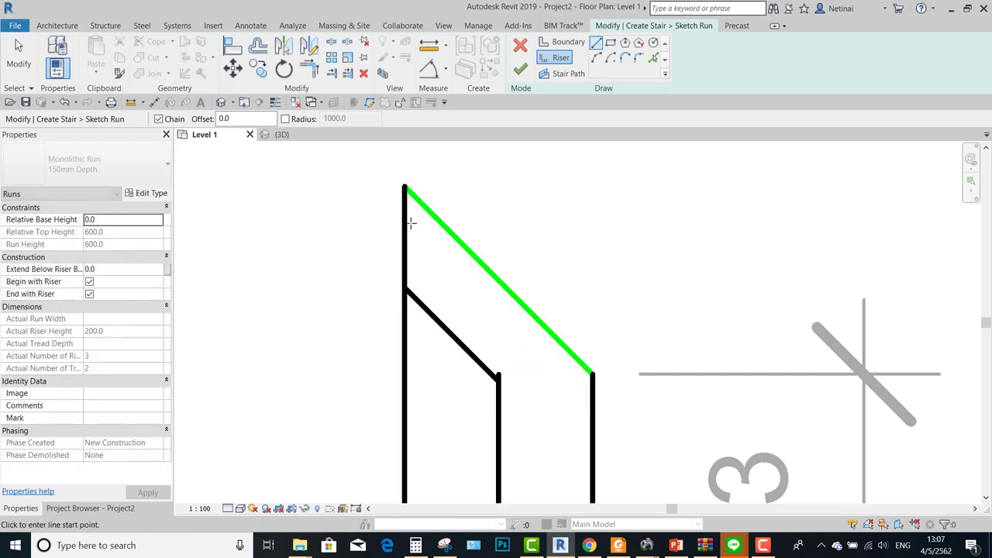
key(Escape)
key(Escape)
click(404, 193)
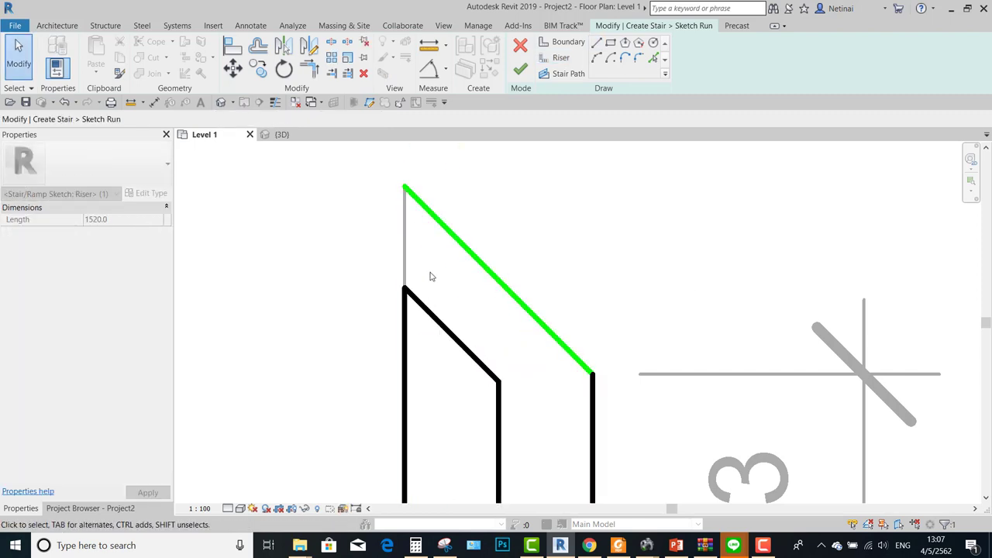
click(432, 277)
scroll(451, 310, down, 2)
scroll(484, 357, up, 3)
click(482, 346)
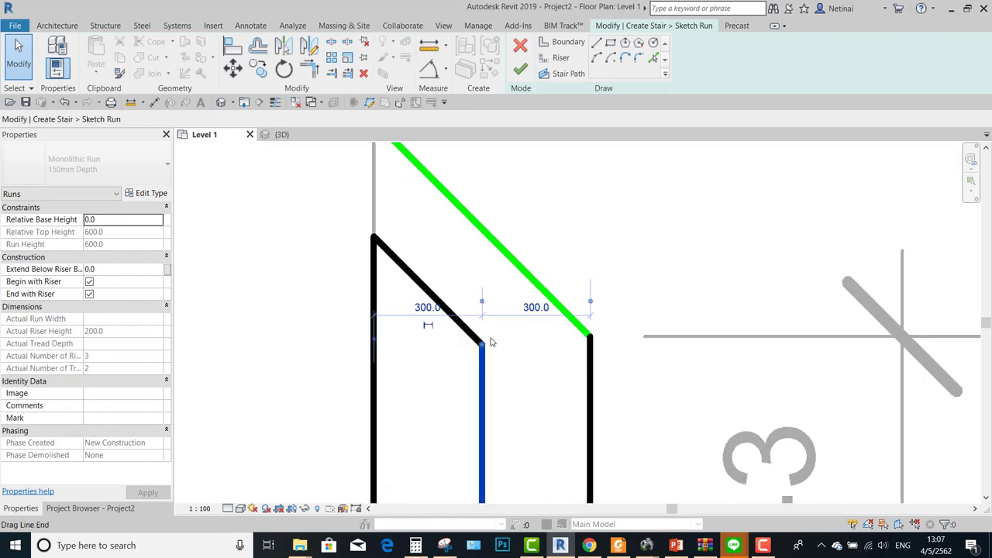
click(506, 348)
Step: Trim the middle riser and angled riser to a shared corner with TR
key(t)
key(r)
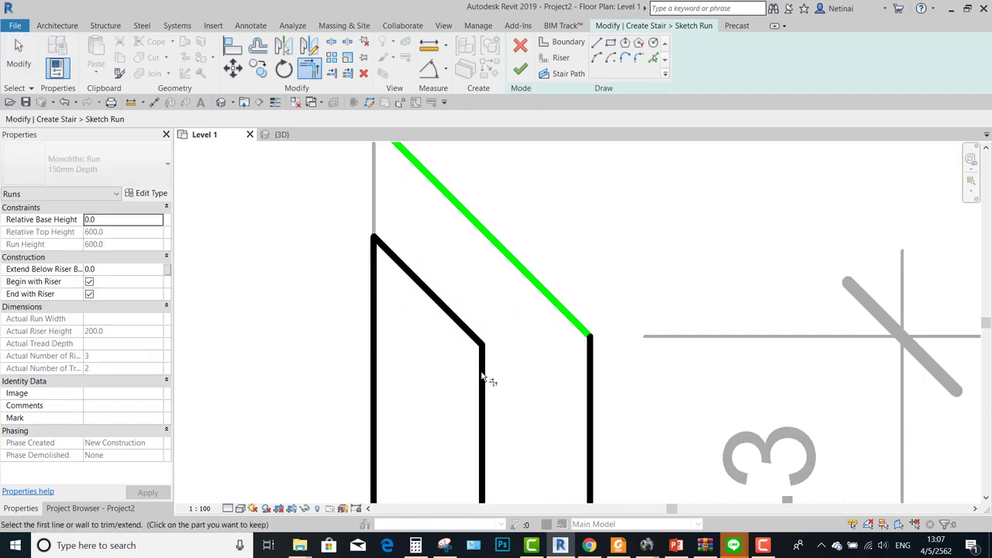
click(487, 380)
click(479, 339)
key(Escape)
scroll(481, 342, down, 2)
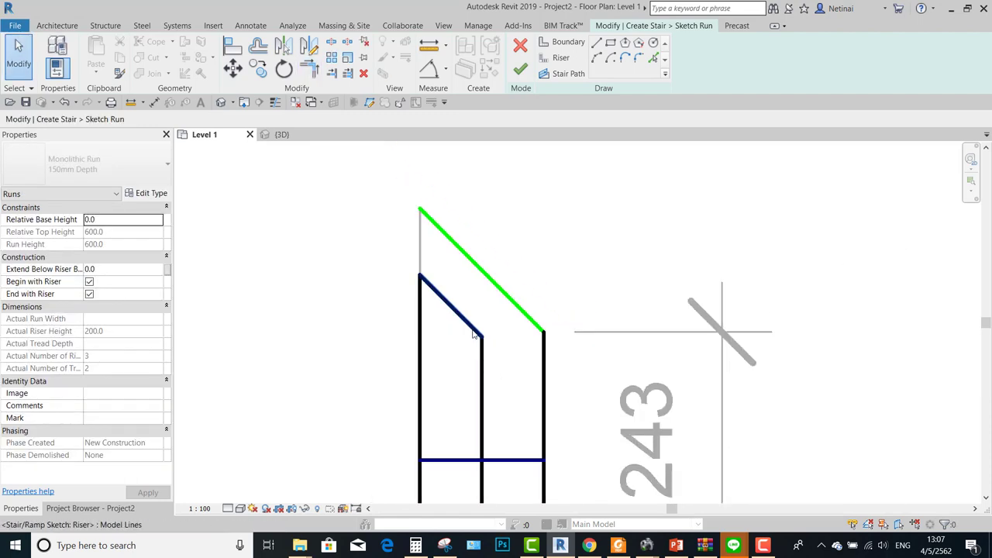
Step: Draw a vertical boundary line down the left side of the sketch
click(564, 43)
scroll(451, 199, up, 2)
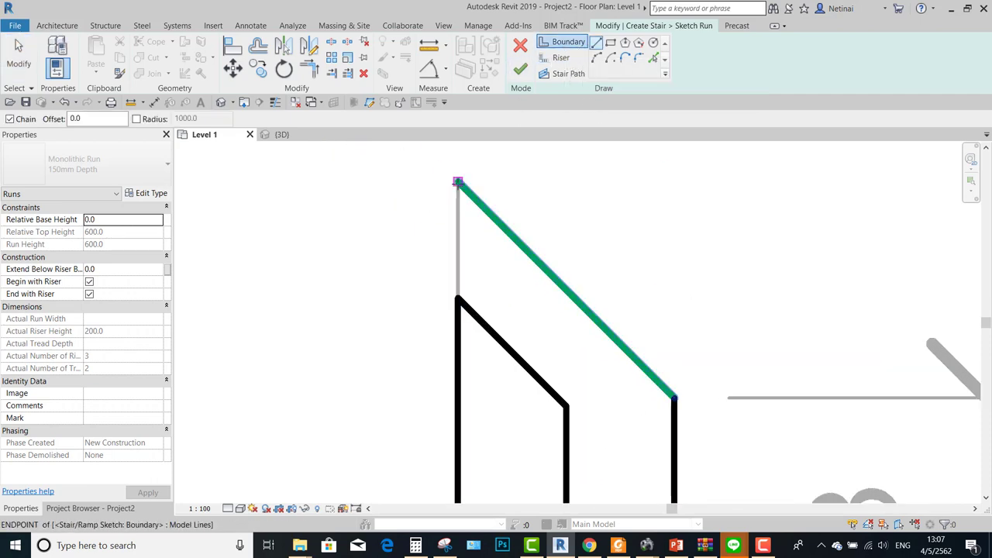
click(457, 181)
click(458, 292)
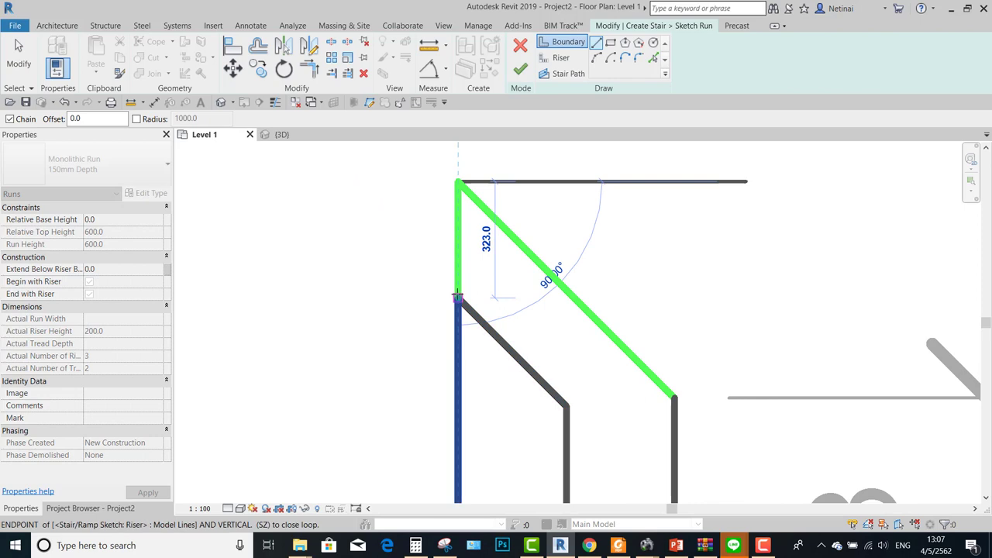
key(Escape)
Step: Finish Edit Mode to complete the angled-top stair
key(Escape)
scroll(494, 329, down, 1)
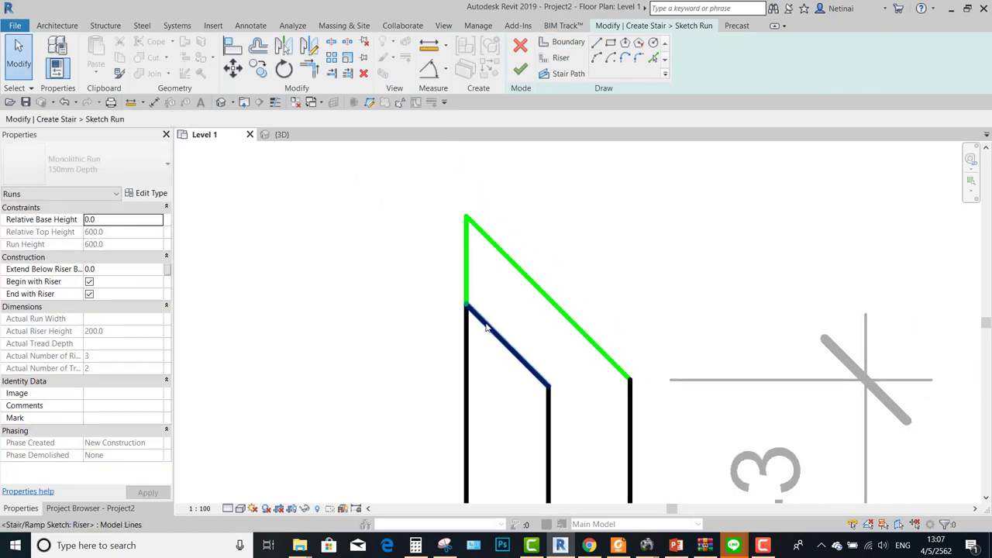
click(492, 332)
scroll(473, 287, up, 1)
key(Escape)
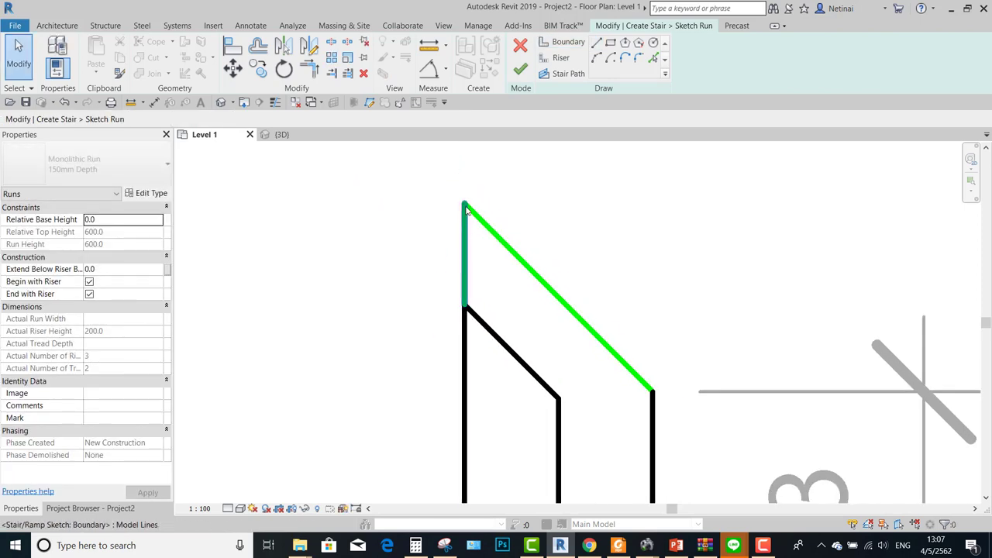
scroll(466, 298, down, 2)
middle_drag(541, 272, 541, 268)
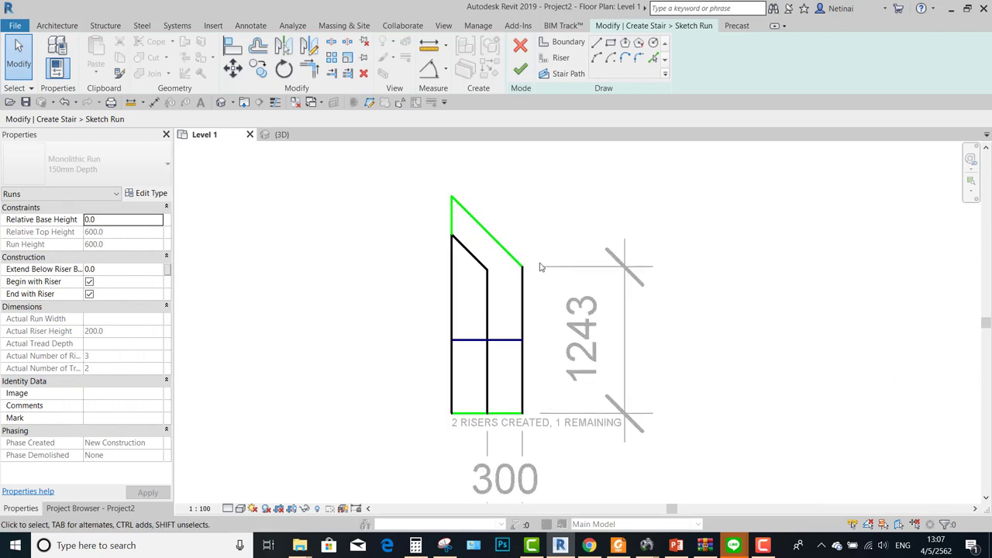
click(520, 73)
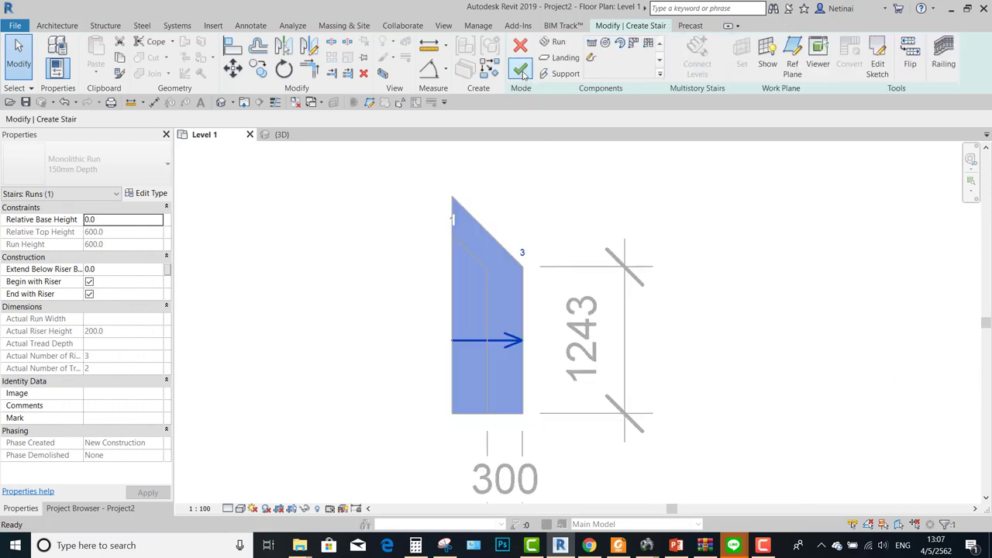
Step: Switch to the 3D view and orbit around the stair
click(280, 134)
click(543, 307)
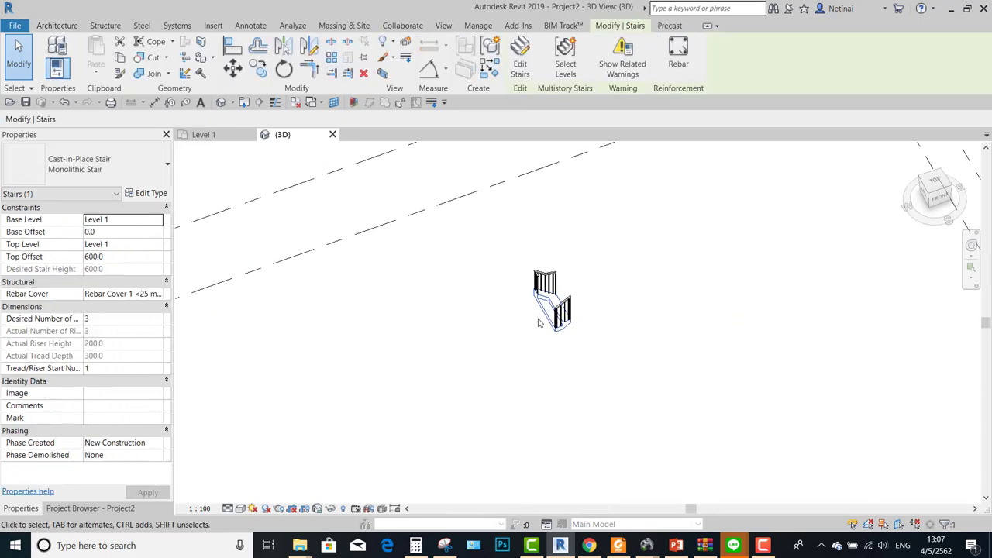
scroll(532, 325, up, 5)
shift+middle_drag(532, 326, 615, 304)
scroll(470, 354, up, 5)
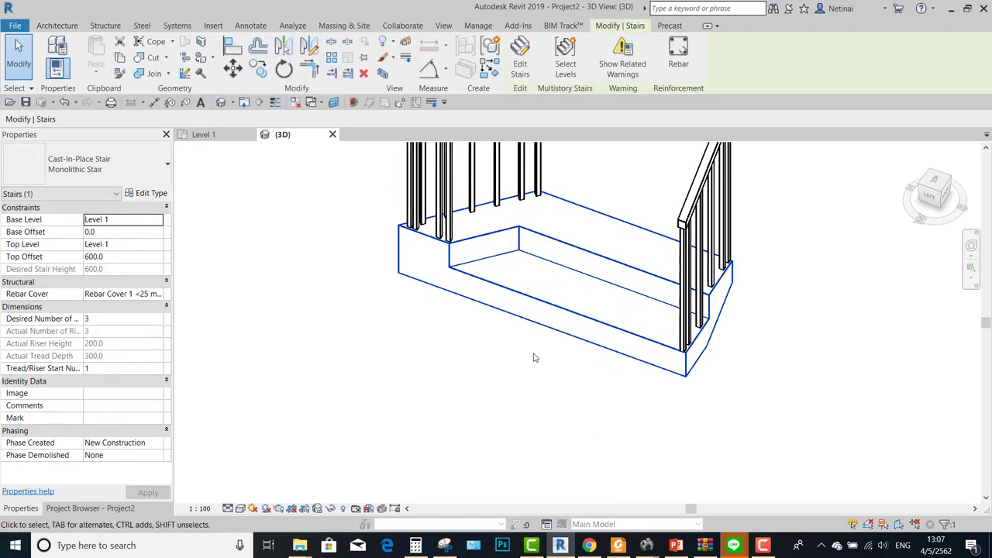
scroll(511, 410, down, 5)
scroll(515, 241, down, 2)
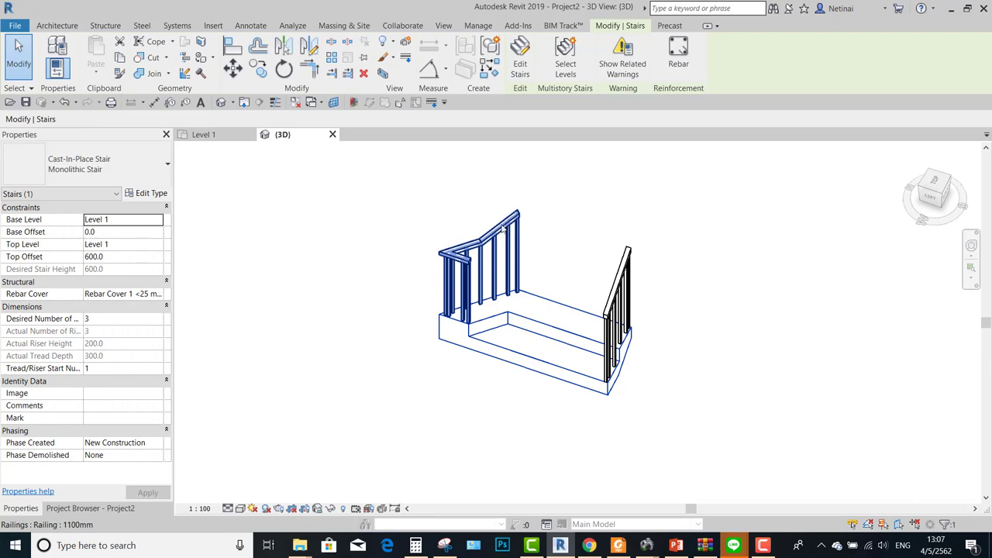
Step: Delete both stair railings, leaving the bare stair
click(506, 234)
key(Delete)
click(620, 267)
key(Delete)
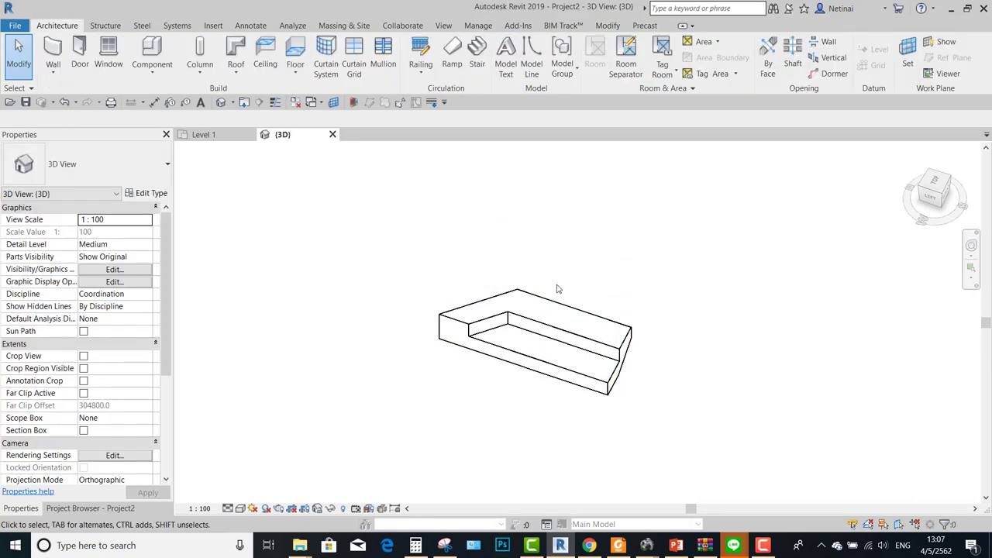
mouse_move(558, 287)
shift+middle_down()
mouse_move(588, 268)
mouse_move(660, 293)
mouse_move(670, 268)
mouse_move(605, 277)
mouse_move(597, 215)
mouse_move(603, 235)
mouse_move(563, 283)
mouse_move(618, 295)
shift+middle_up()
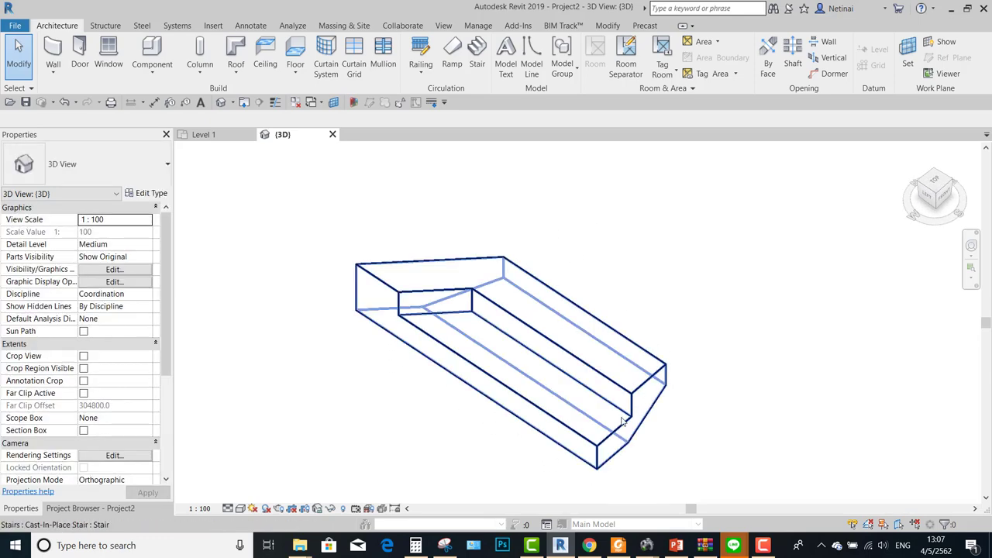
Step: Glance at the Facebook group, orbit the bare stair, then return to Facebook
click(591, 546)
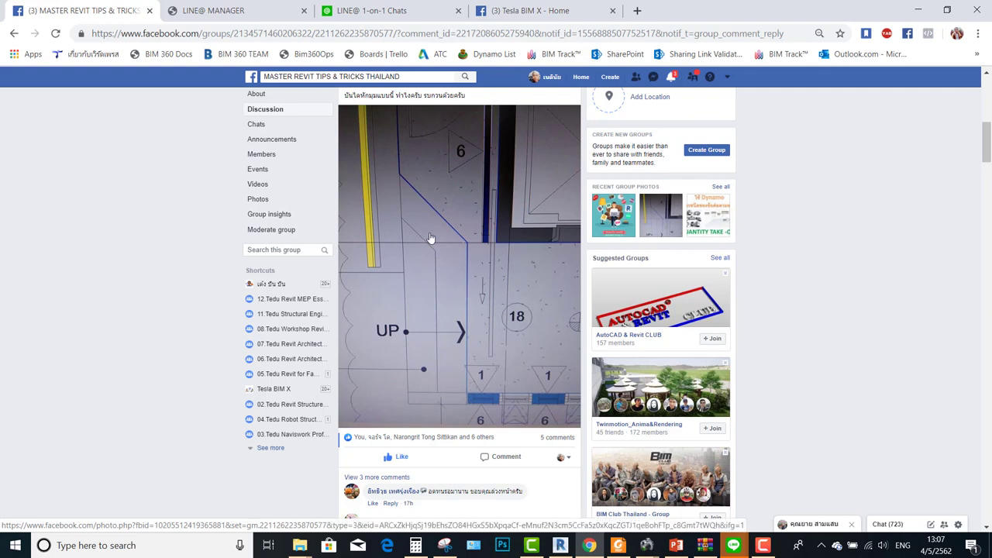
click(918, 10)
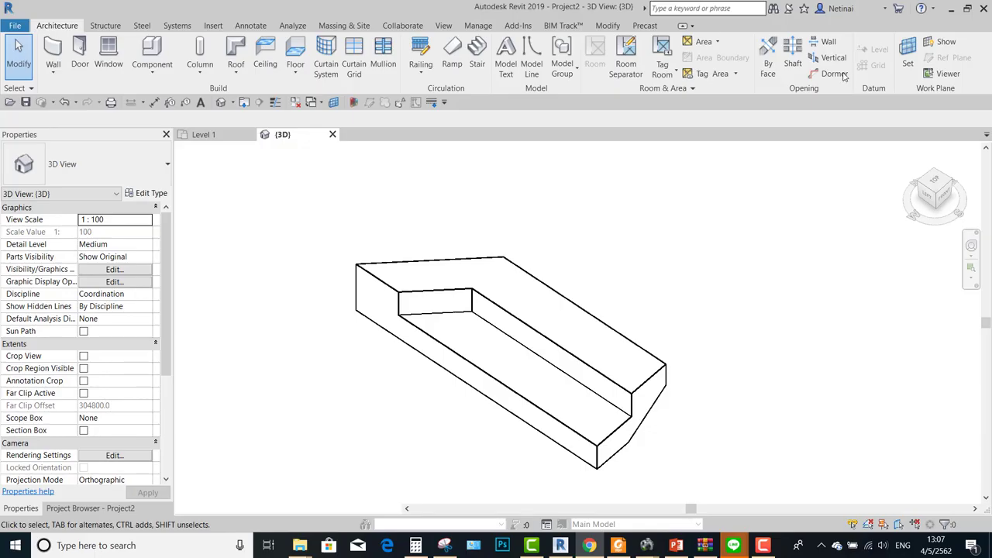
click(651, 334)
mouse_move(652, 334)
shift+middle_down()
mouse_move(594, 247)
mouse_move(620, 288)
mouse_move(659, 253)
mouse_move(657, 242)
shift+middle_up()
click(640, 292)
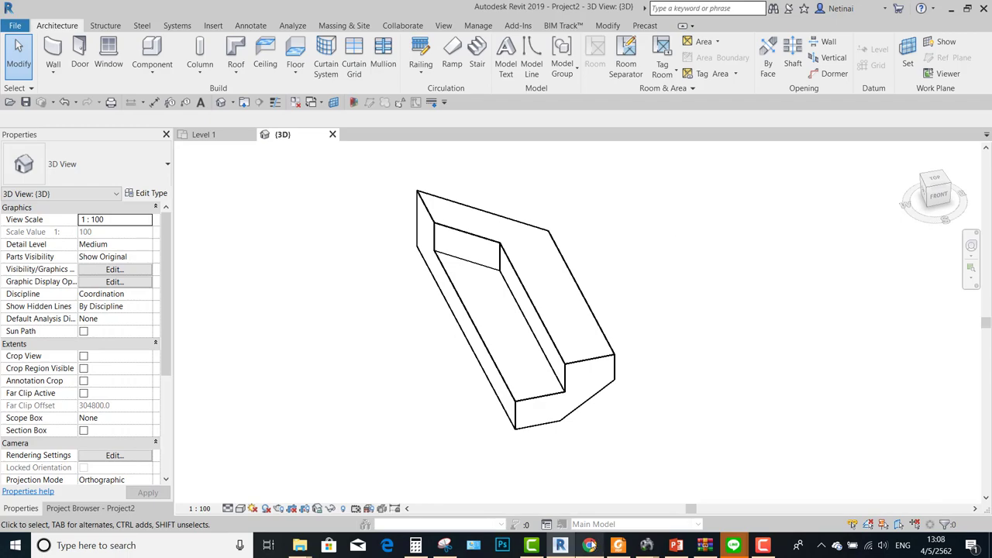
click(589, 545)
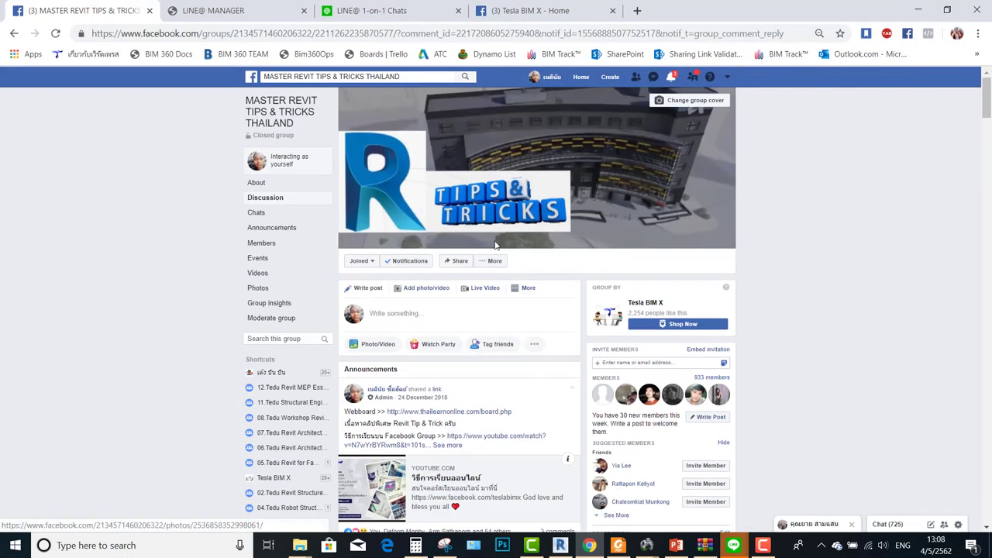
Step: Expand the pinned announcement's numbered link list, scroll through it, and open a new tab
scroll(496, 245, down, 4)
scroll(265, 204, up, 3)
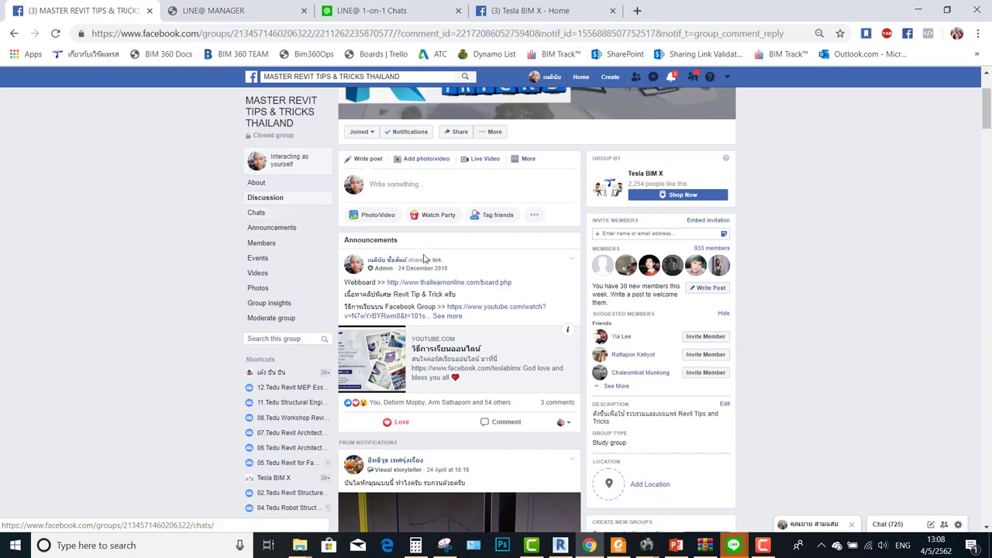
scroll(424, 259, down, 2)
click(452, 187)
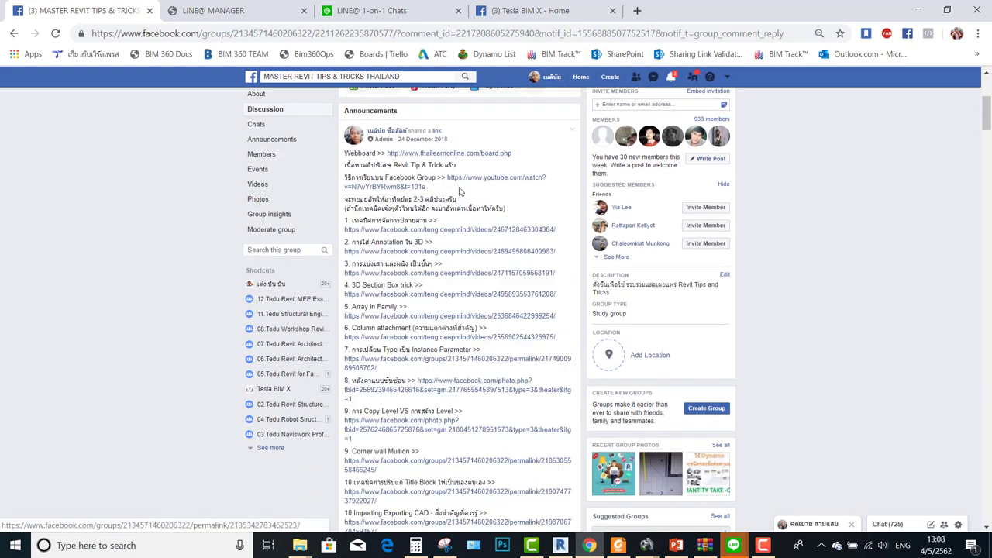
scroll(446, 233, down, 3)
scroll(434, 271, up, 3)
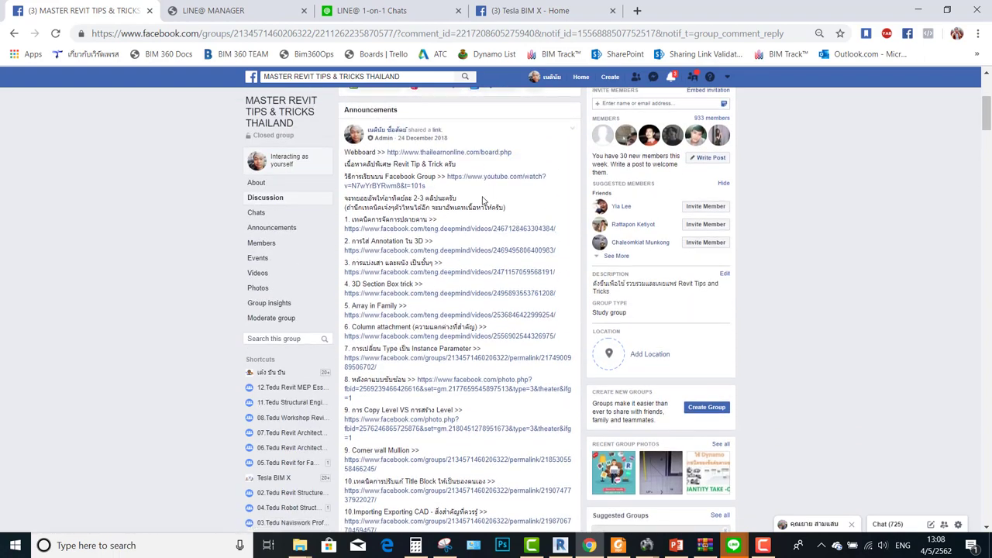
scroll(473, 210, down, 2)
scroll(477, 217, down, 2)
scroll(478, 221, up, 1)
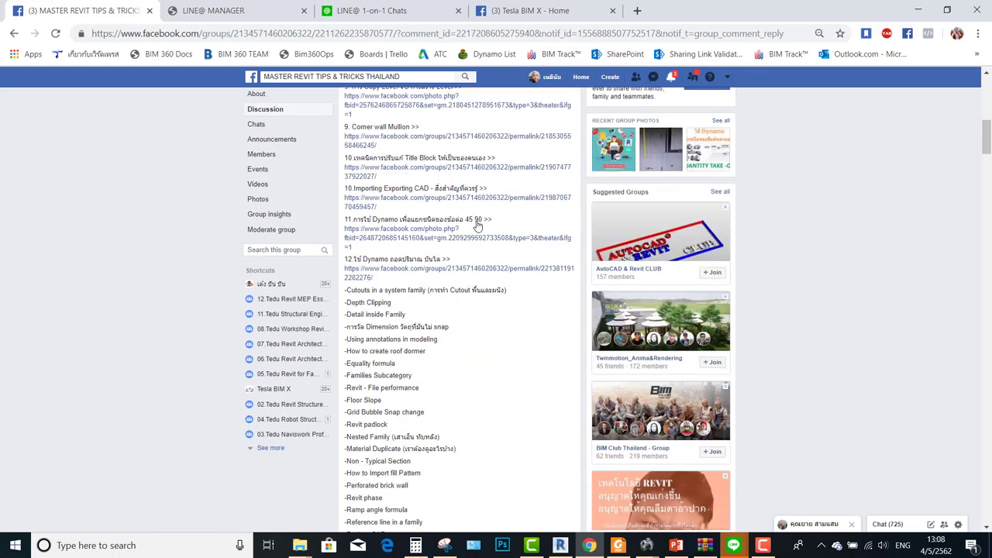
scroll(478, 222, up, 1)
scroll(478, 225, up, 1)
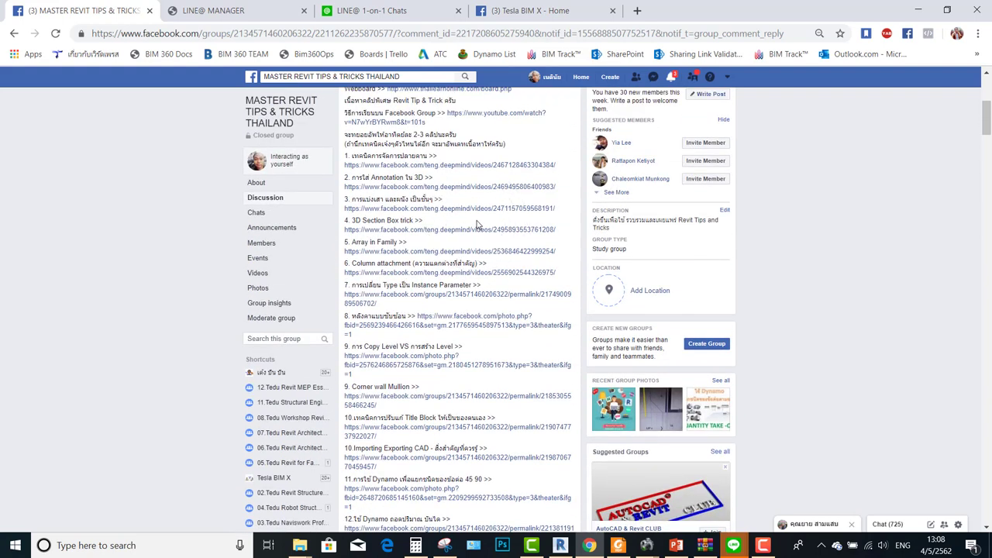
click(637, 11)
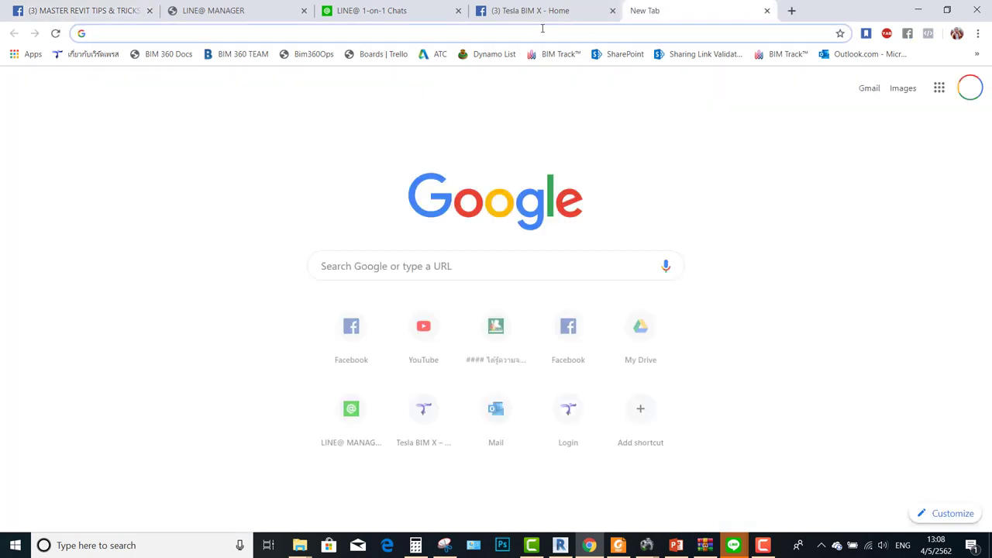
Step: Go to teslabimconsult.com and open its WEBBOARD page
text(at)
key(BackSpace)
key(BackSpace)
text(te)
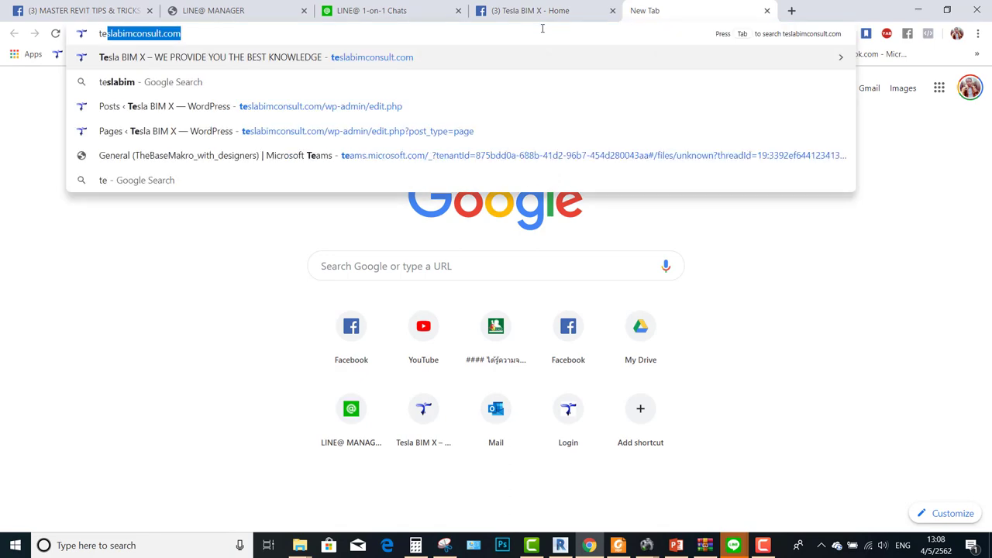
key(Return)
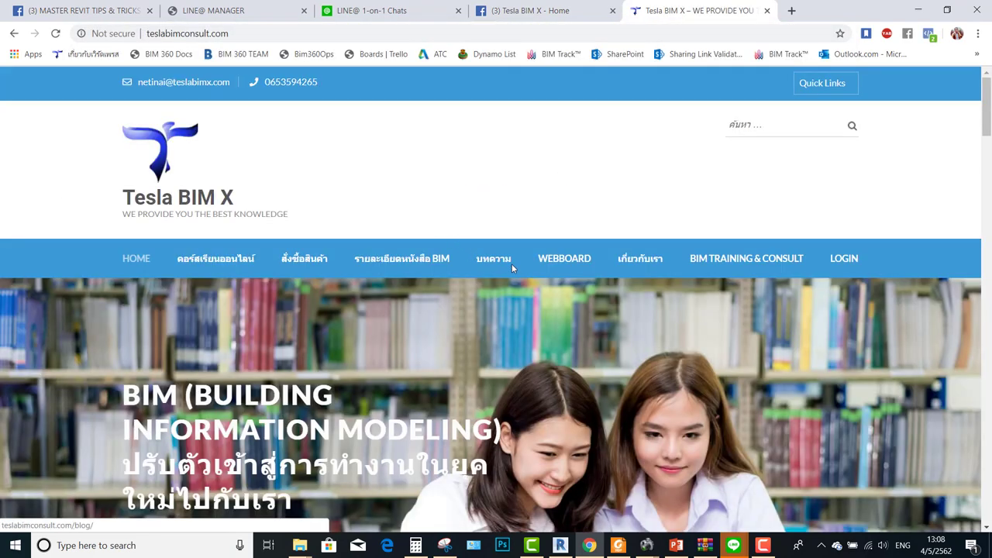
click(563, 263)
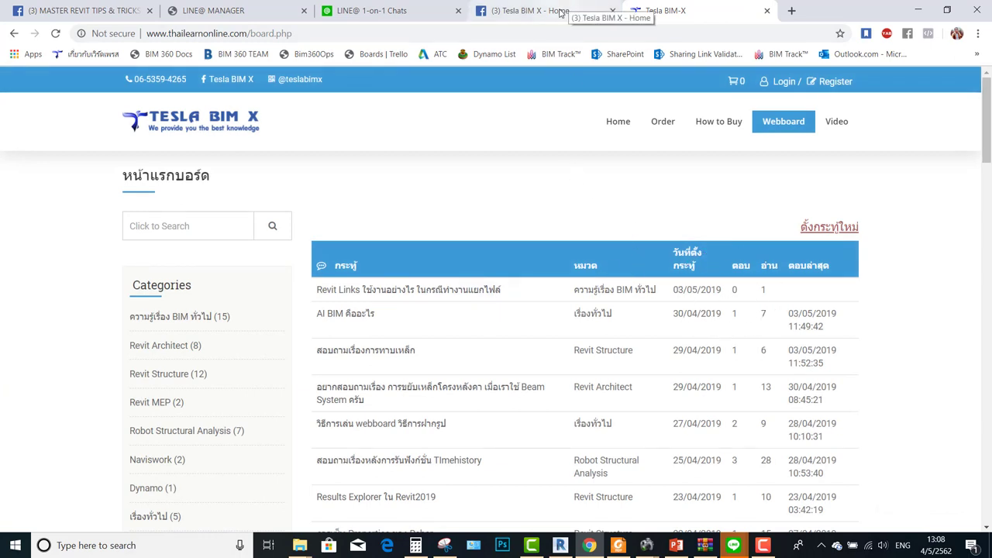
Step: Browse the webboard and Tesla BIM X Facebook page, then return to the MASTER REVIT group tab
click(212, 225)
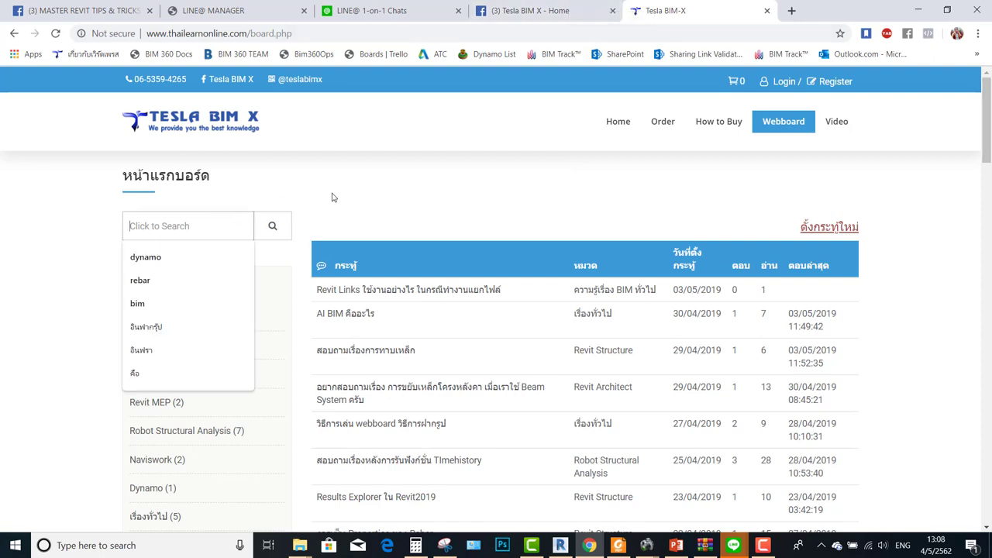
click(543, 10)
click(673, 10)
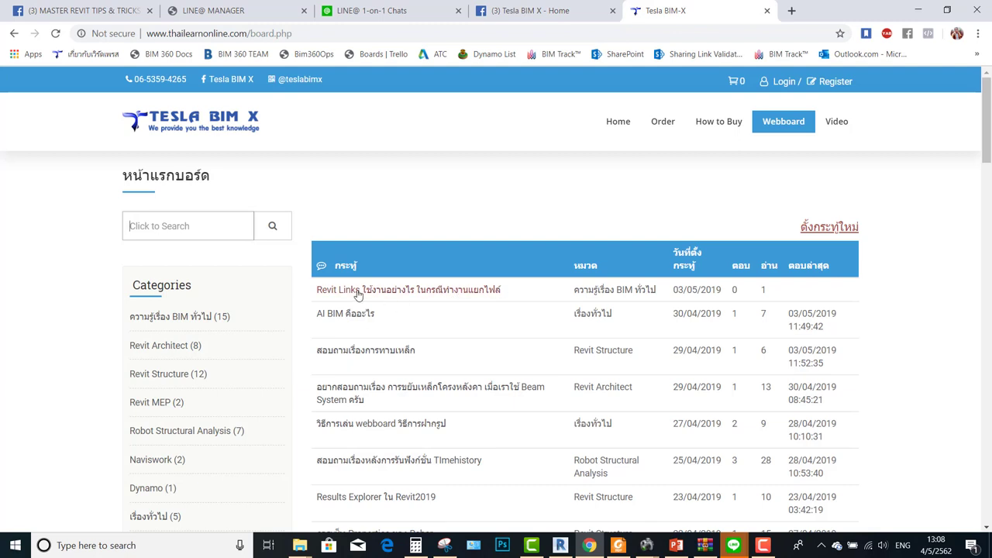
click(421, 293)
scroll(447, 284, down, 2)
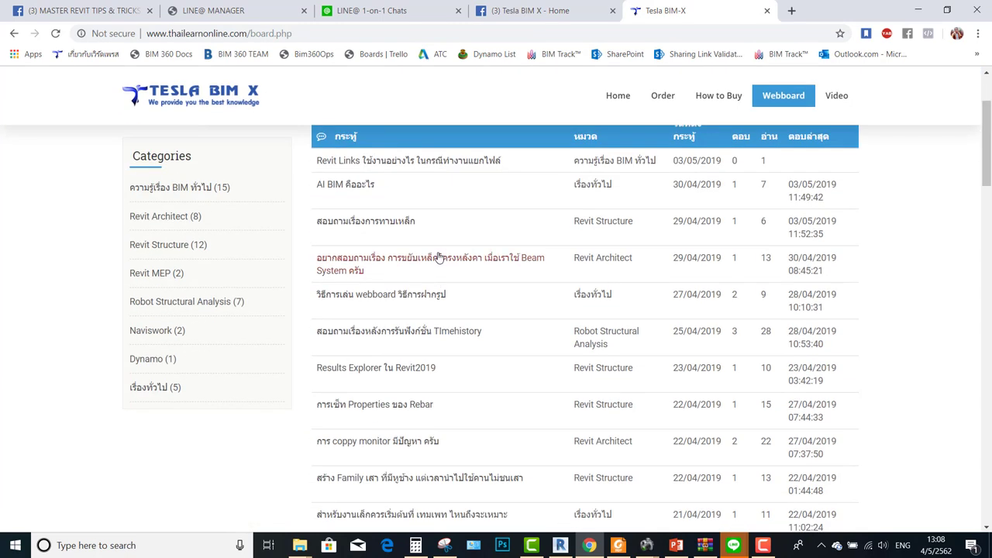
click(401, 301)
click(566, 10)
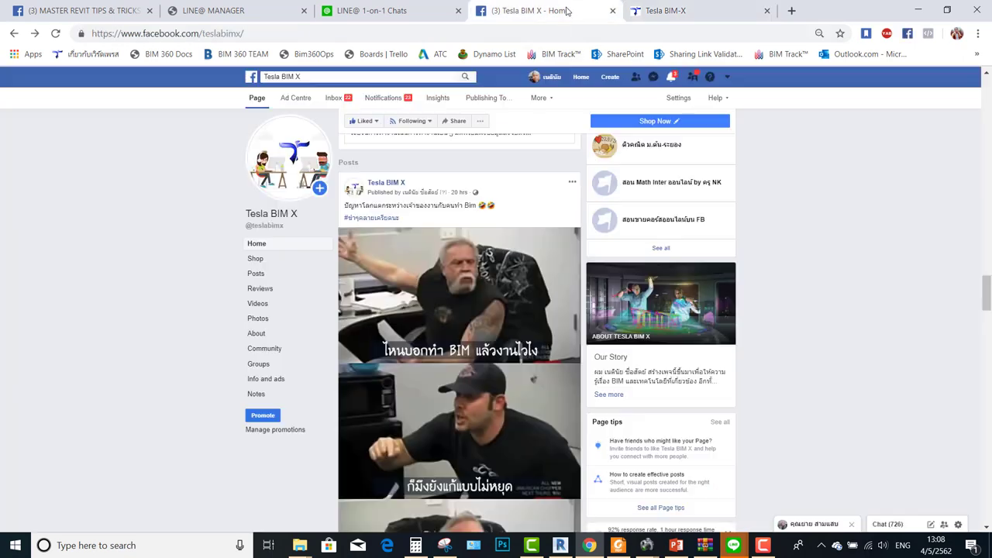
scroll(515, 147, down, 2)
scroll(513, 152, down, 3)
scroll(513, 155, up, 1)
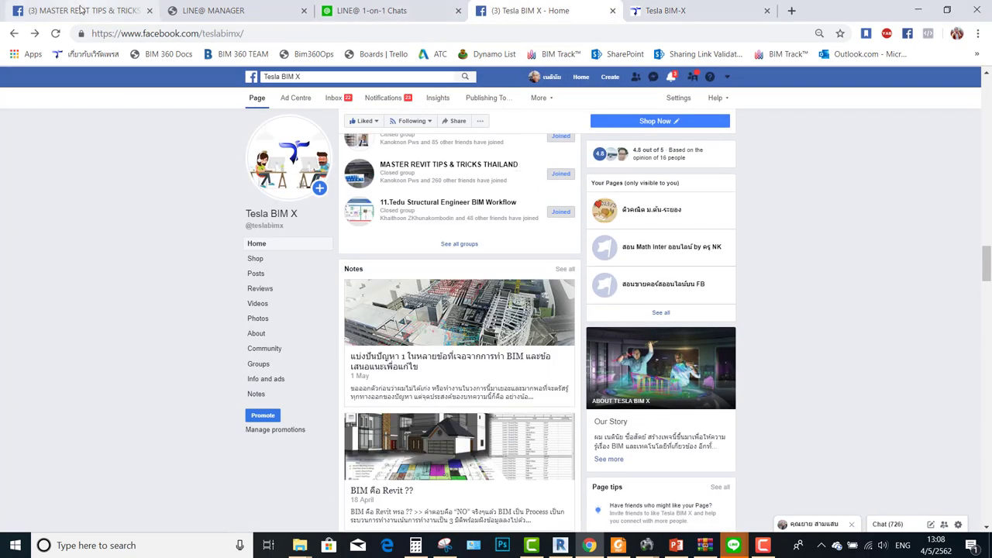
key(ctrl+1)
Step: Close Chrome and orbit the railing-free three-riser stair in 3D
click(960, 15)
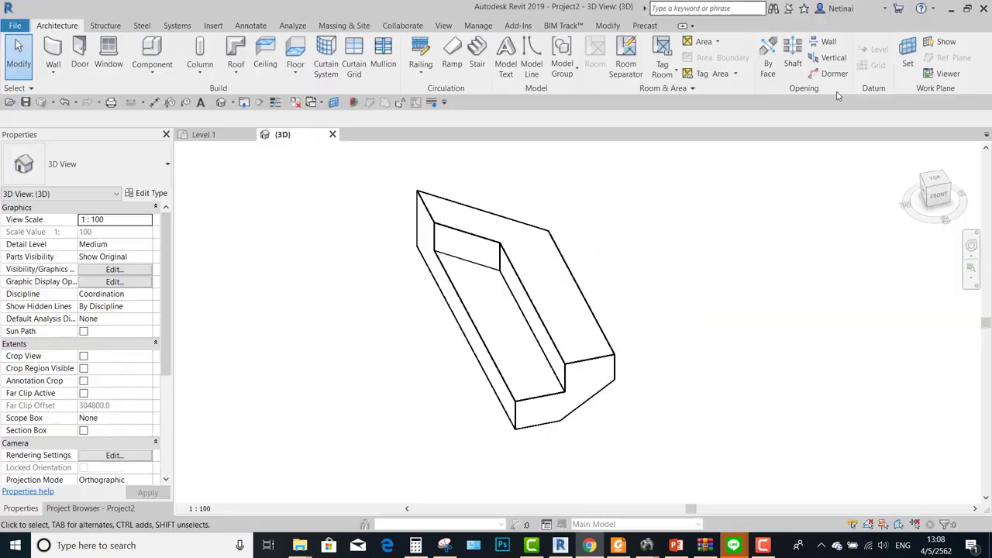
shift+middle_drag(666, 329, 696, 323)
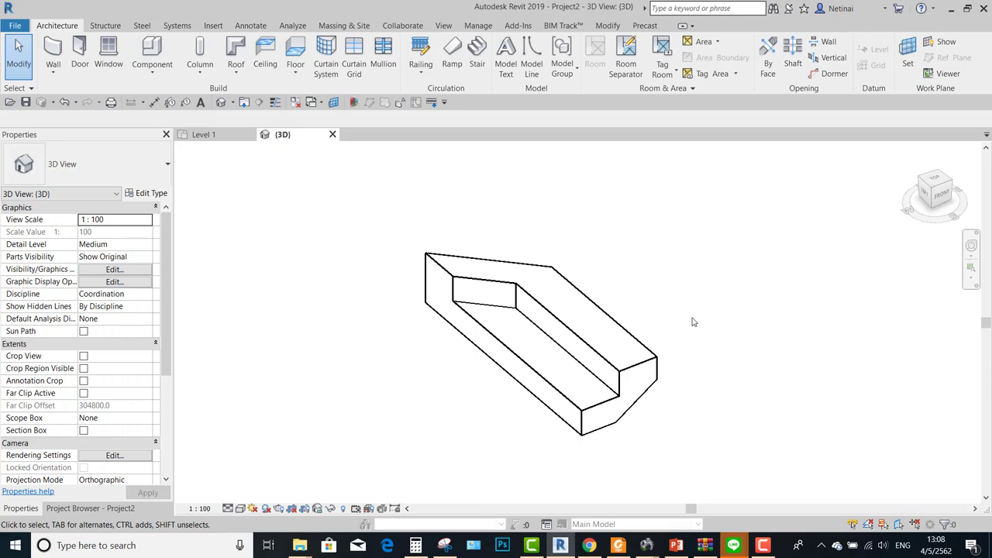